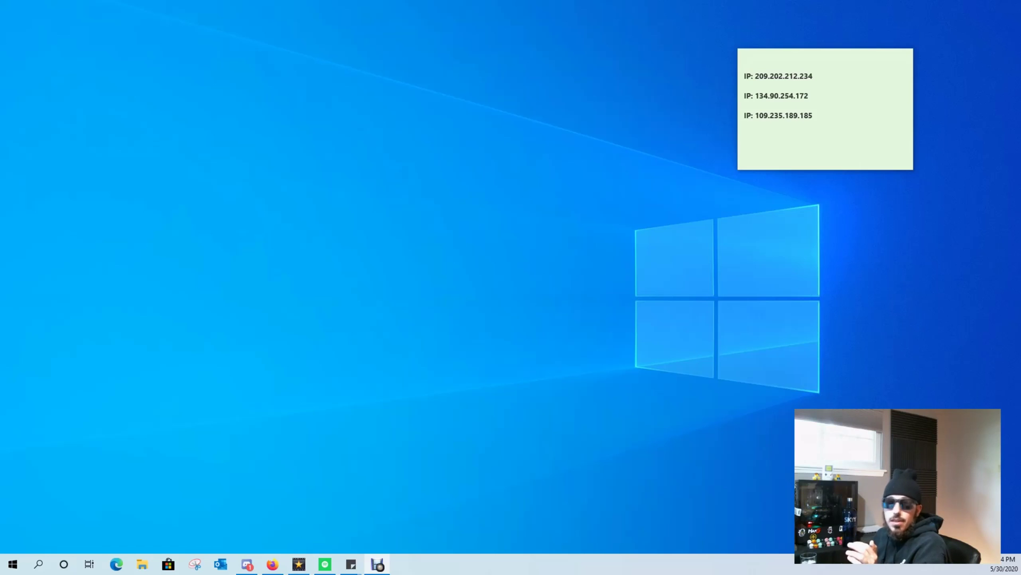
Step: Bring the sticky note listing three IP addresses into focus on the desktop
click(837, 128)
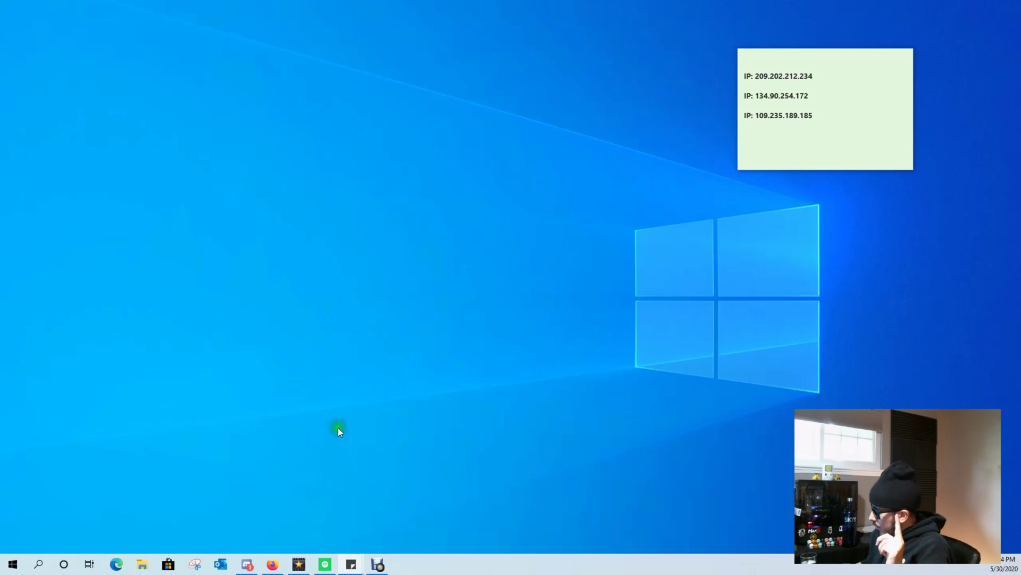
Step: Restore the Firefox window on Shodan and browse the search box's history dropdown
click(273, 564)
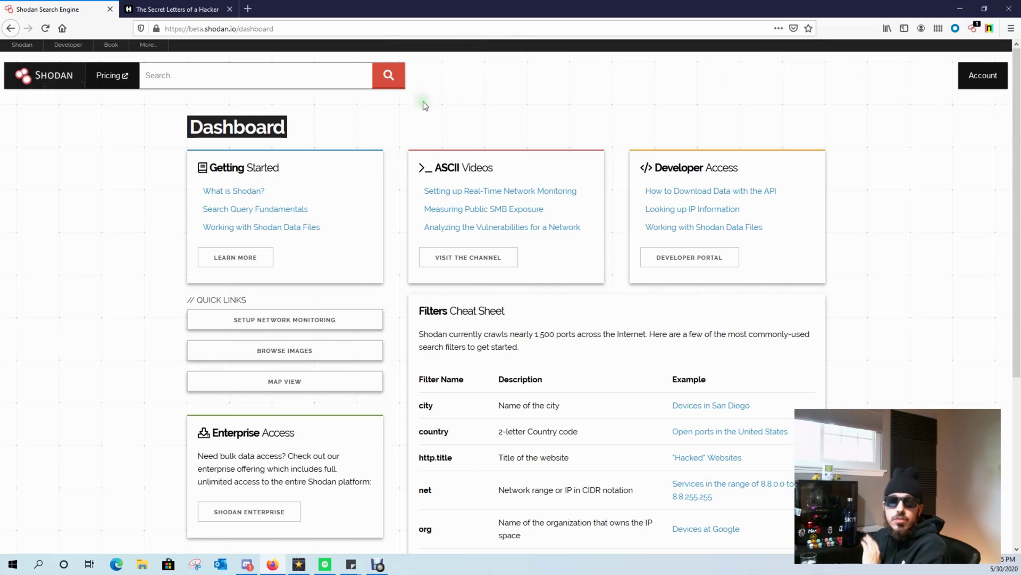
click(199, 74)
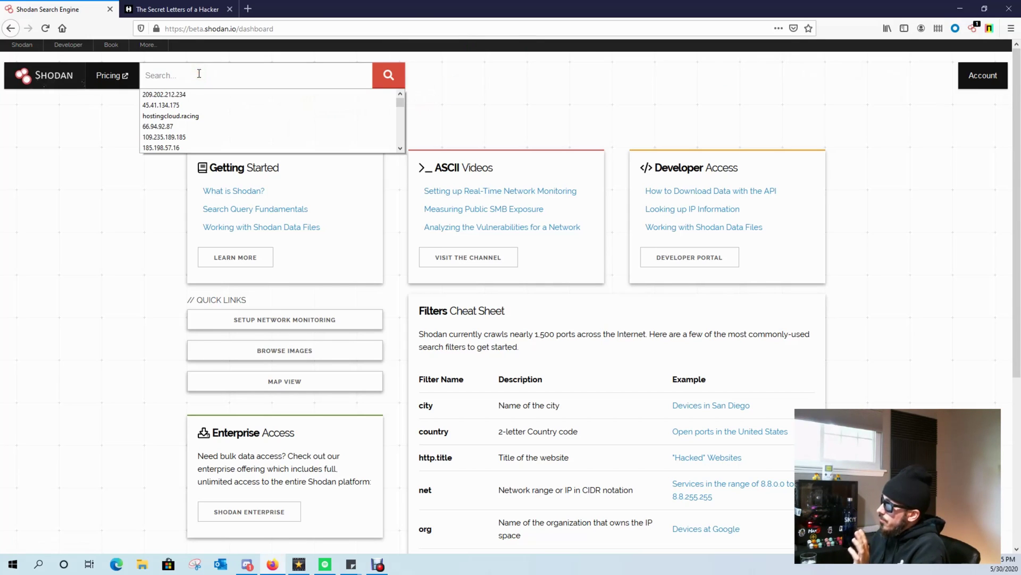
scroll(204, 97, down, 10)
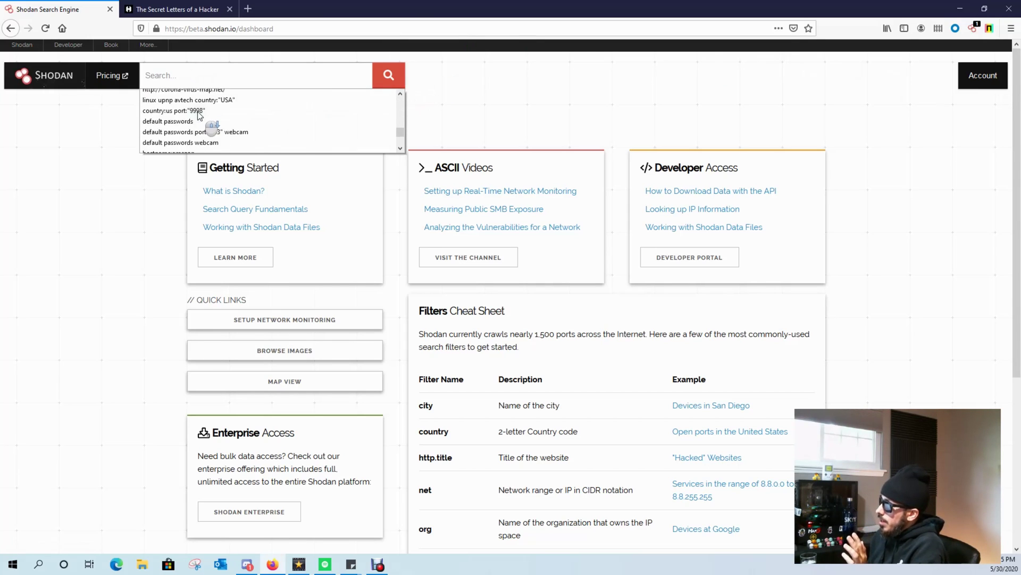
scroll(168, 139, up, 5)
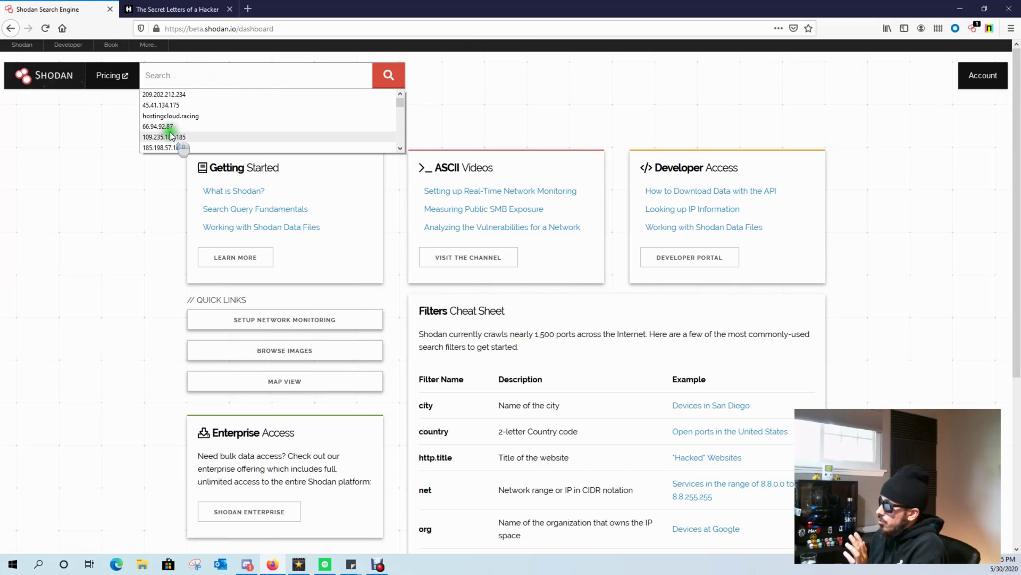
scroll(439, 275, down, 2)
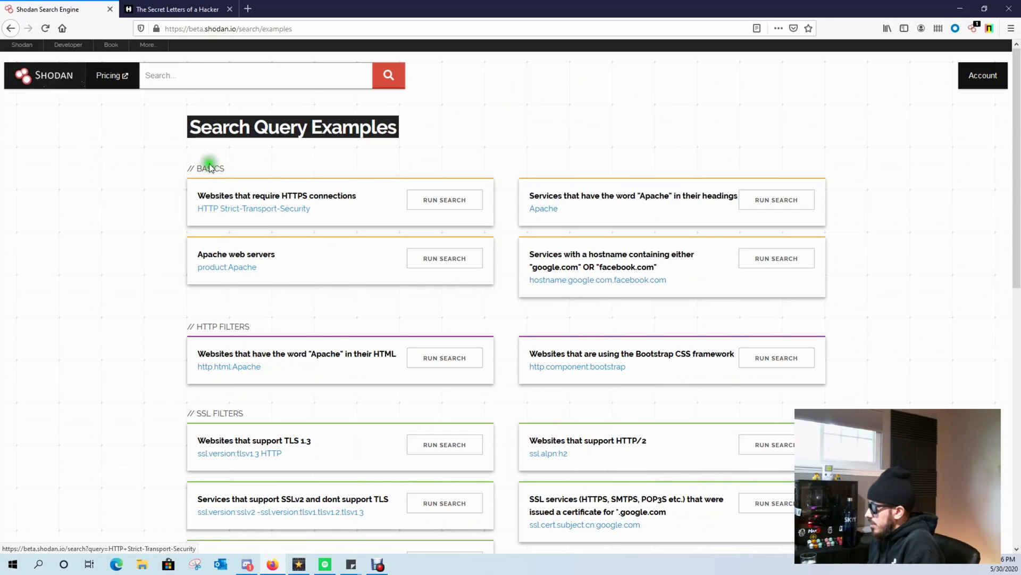
double_click(209, 166)
click(261, 311)
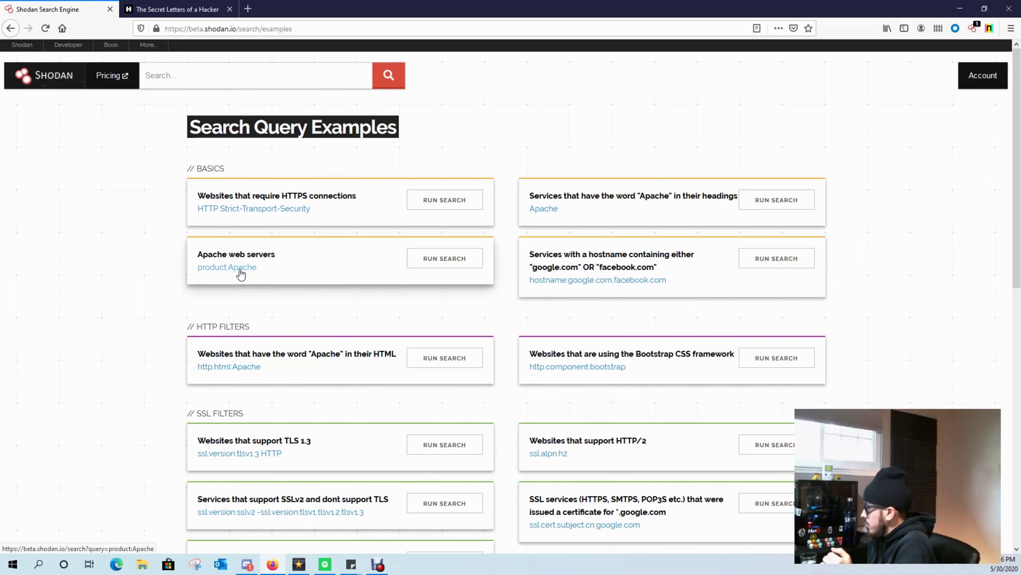
scroll(241, 270, down, 3)
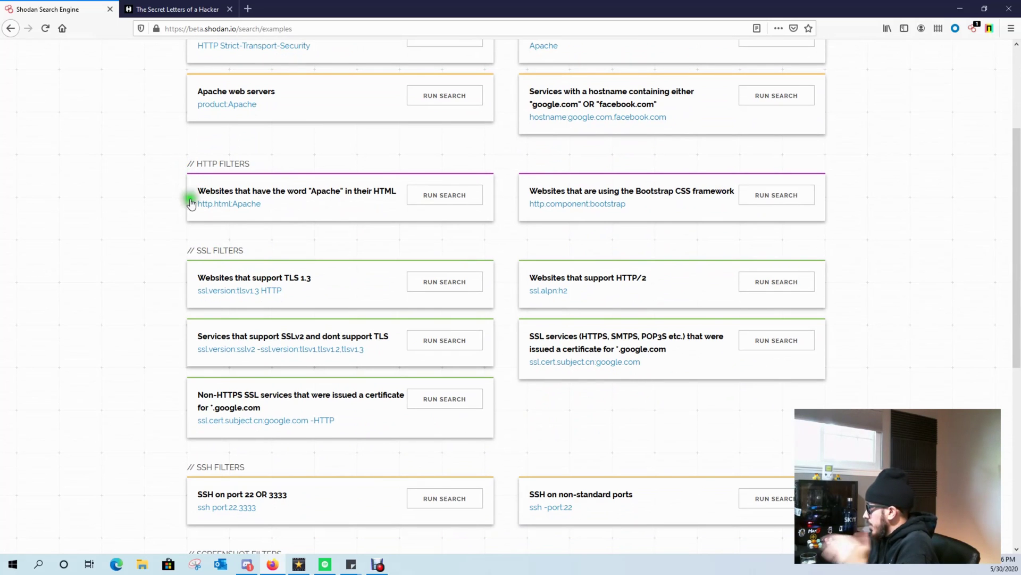
scroll(298, 290, down, 4)
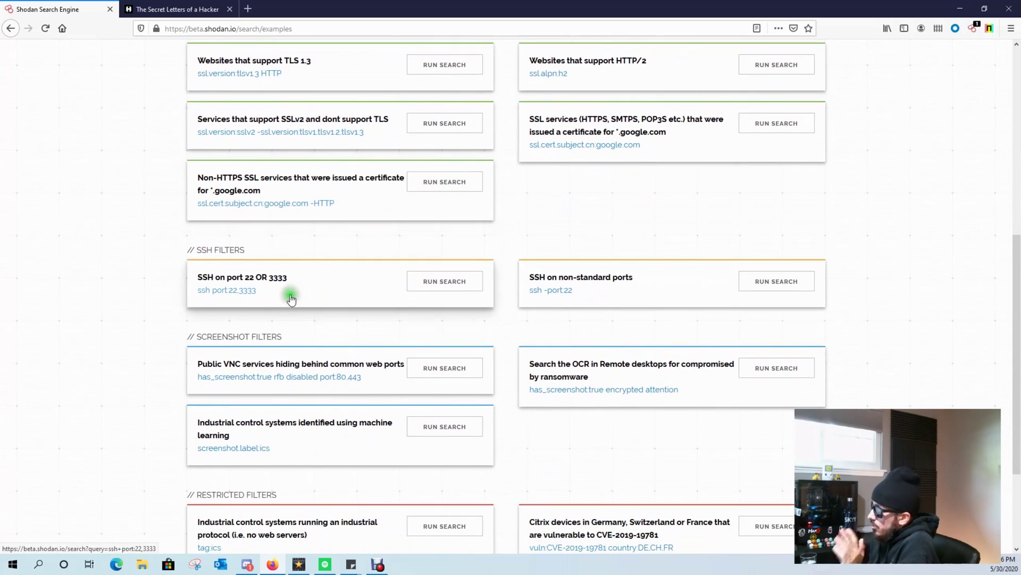
scroll(292, 299, down, 1)
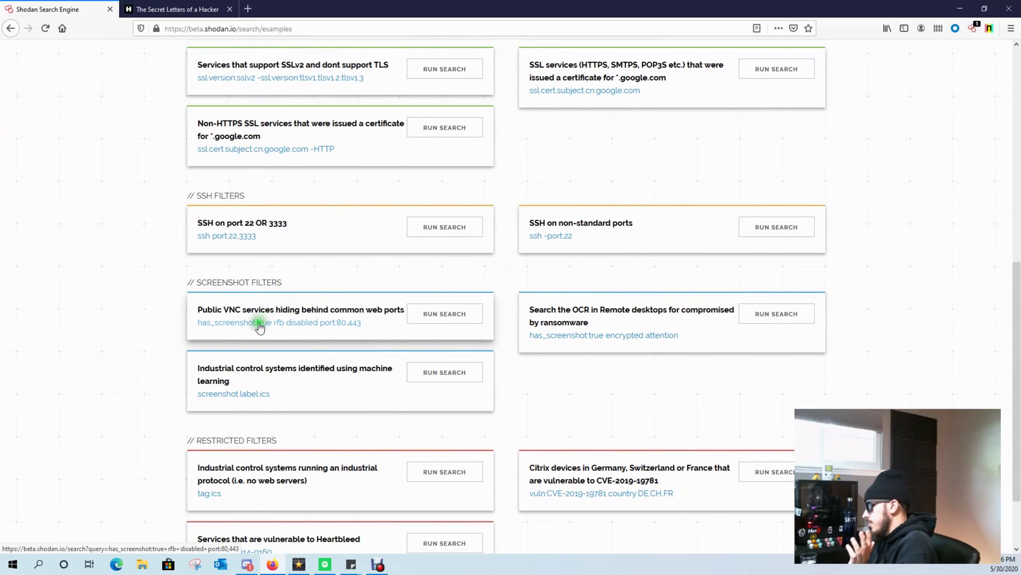
click(259, 326)
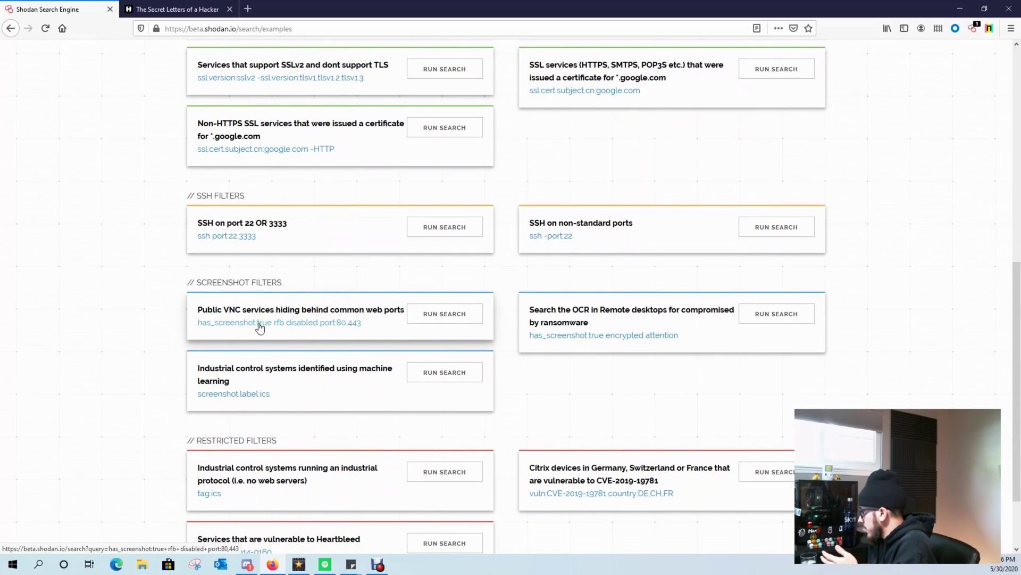
click(631, 328)
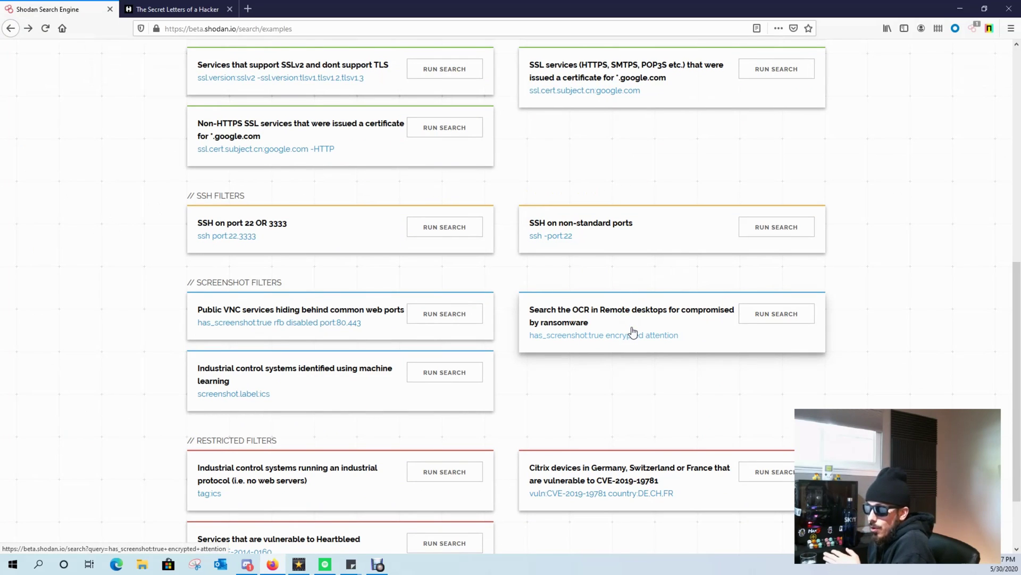
click(633, 332)
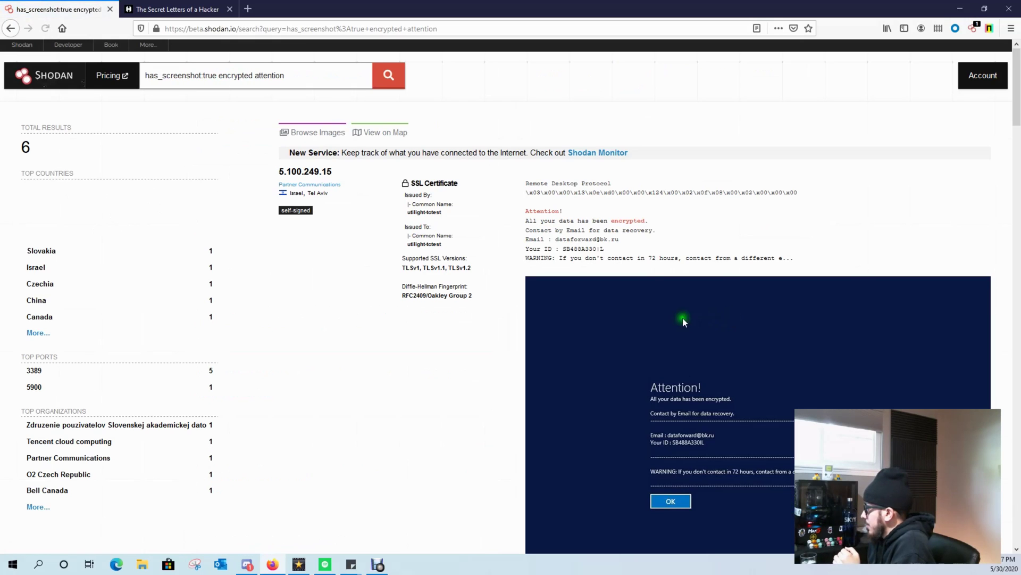
scroll(708, 339, down, 2)
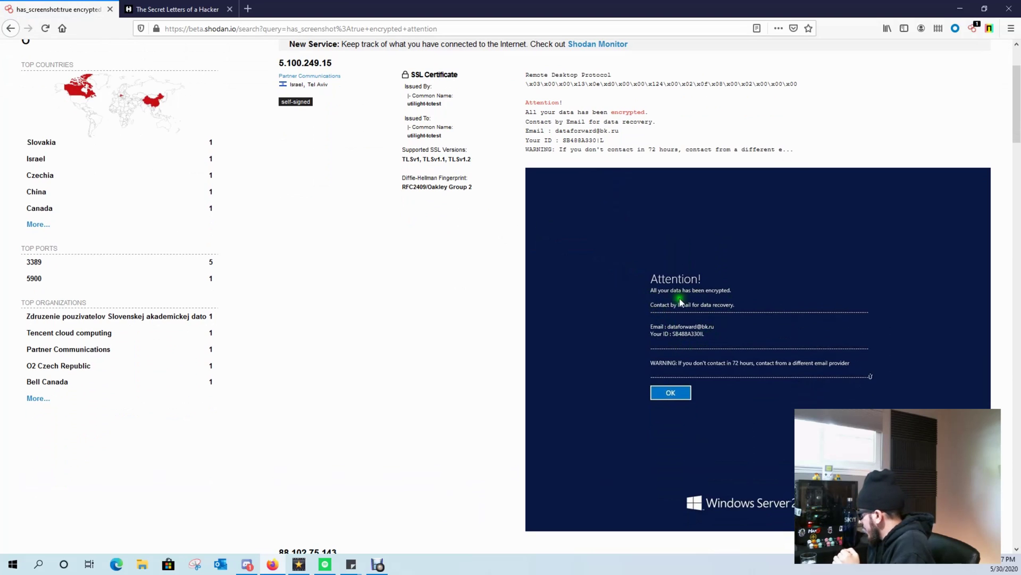
scroll(695, 306, down, 3)
scroll(694, 307, down, 4)
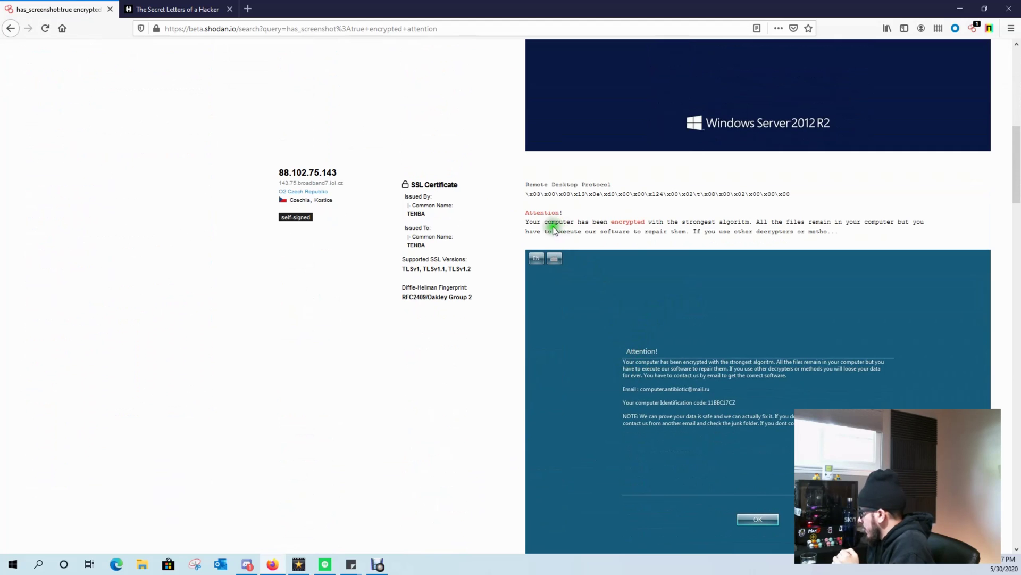
drag(578, 222, 654, 228)
click(652, 230)
scroll(586, 239, down, 4)
scroll(586, 238, down, 7)
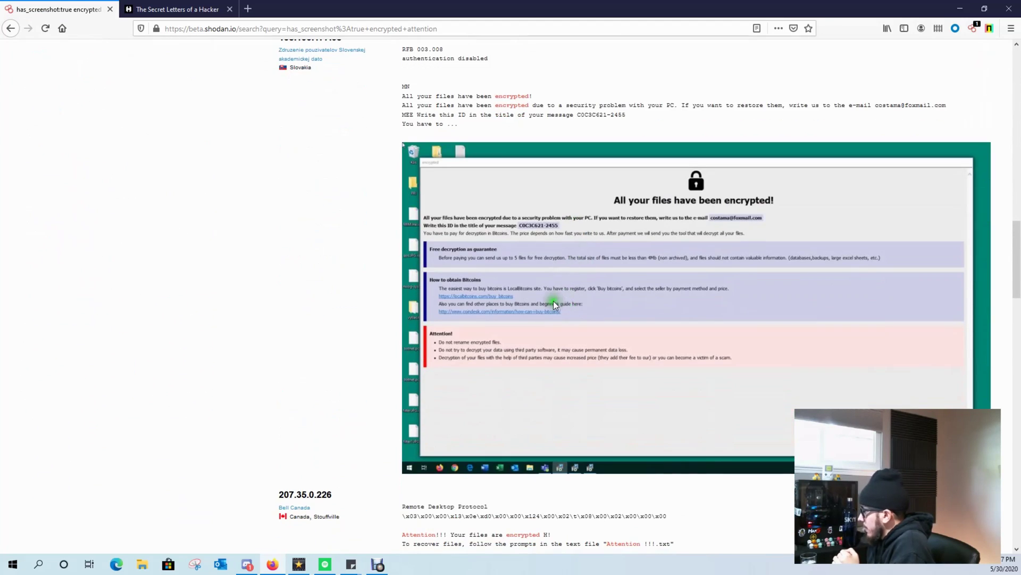
scroll(553, 301, down, 6)
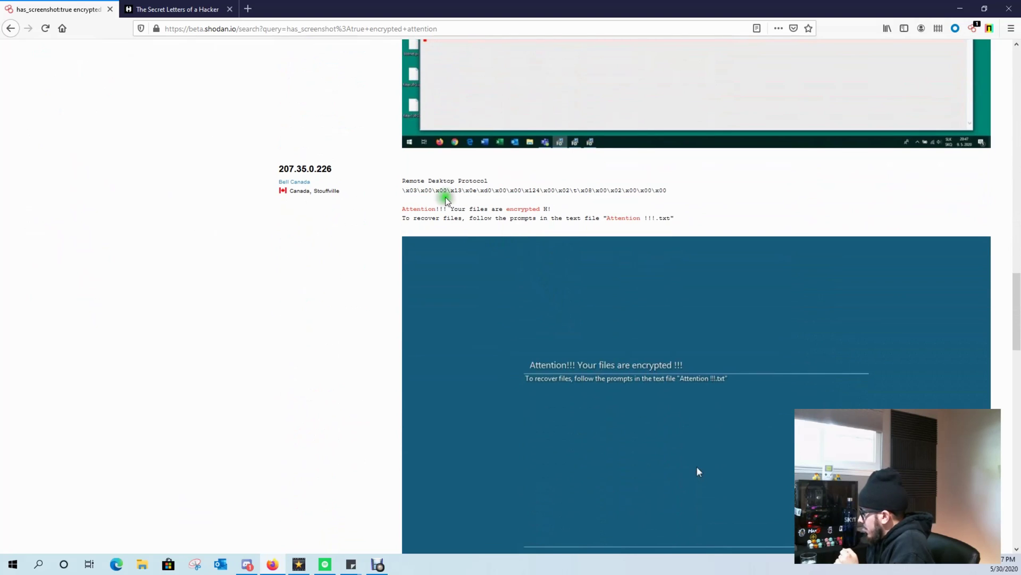
scroll(318, 159, down, 15)
scroll(315, 193, down, 20)
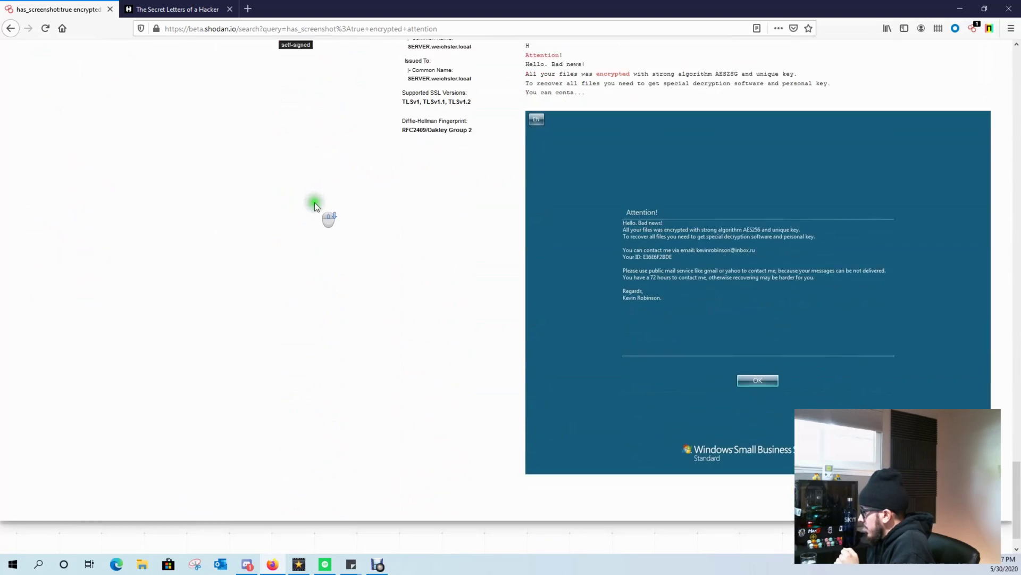
scroll(506, 279, up, 20)
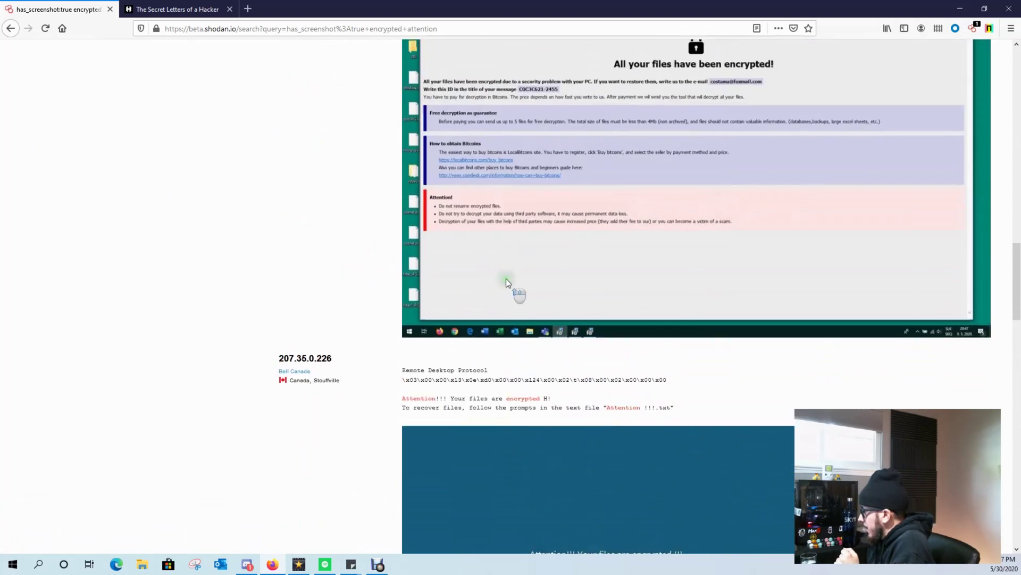
scroll(550, 292, up, 7)
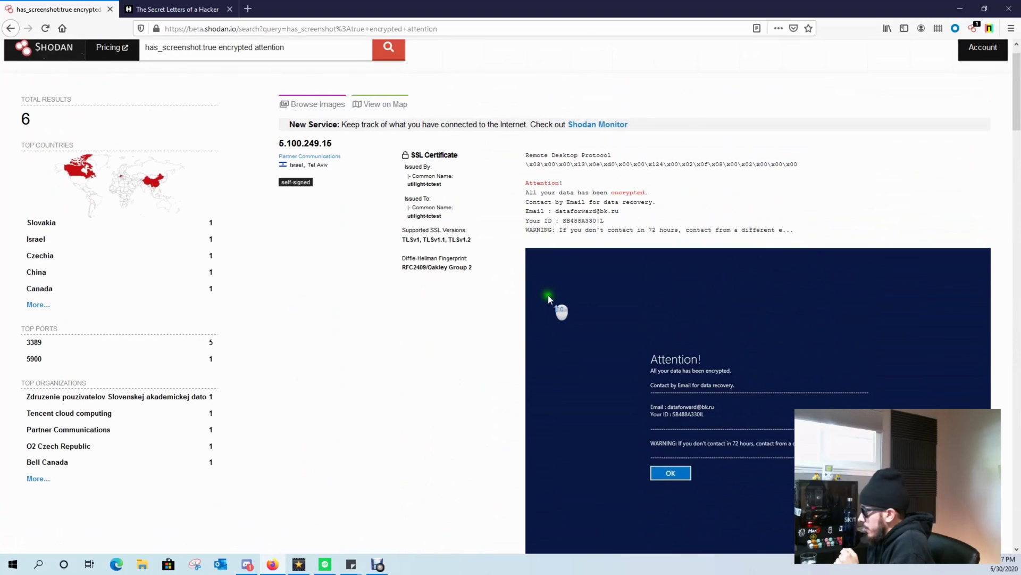
Step: Return to the Search Query Examples page and scroll through the sample queries
click(11, 28)
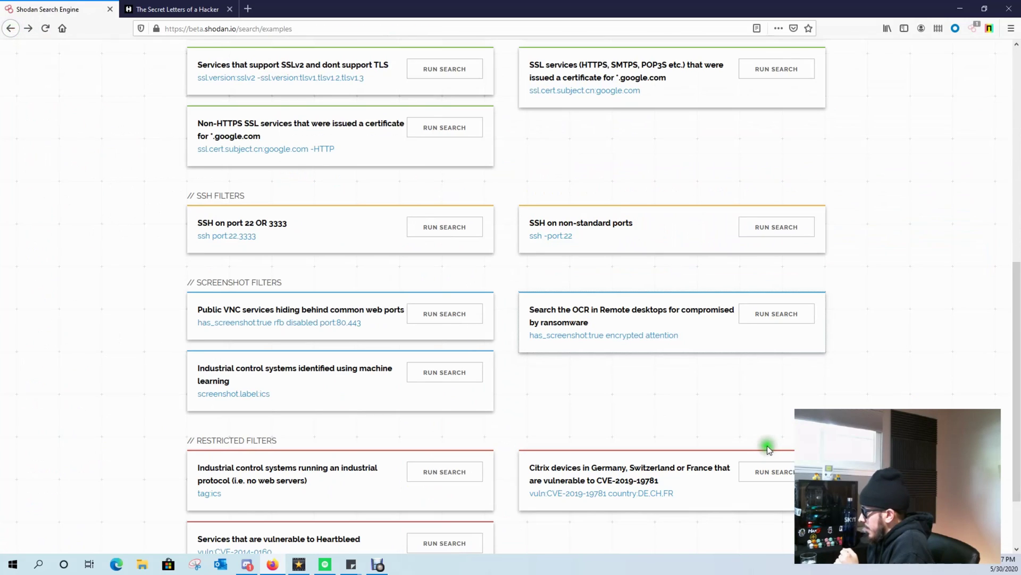
scroll(493, 336, down, 3)
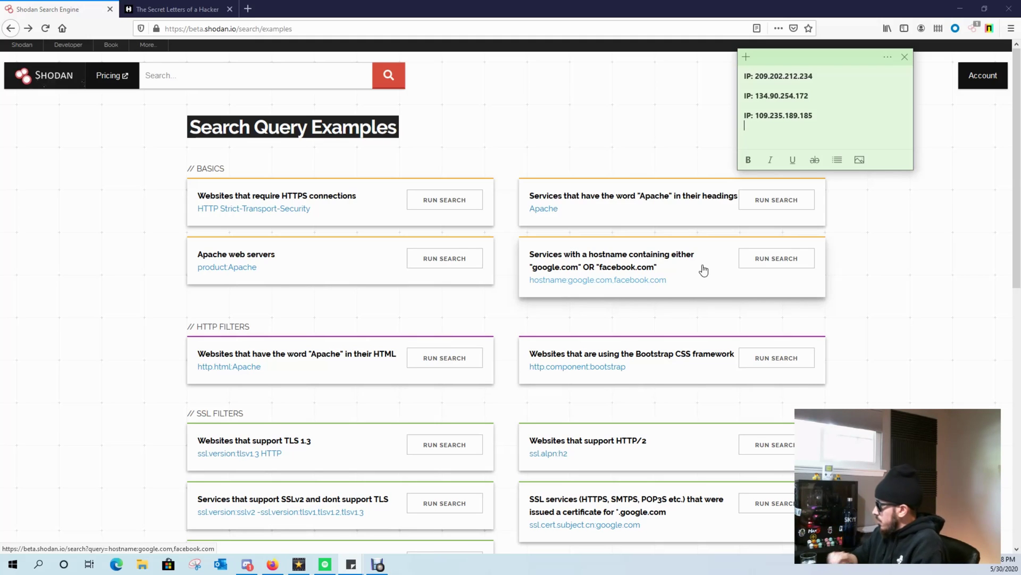
Step: Copy the first IP from the note and search Shodan for 209.202.212.234
drag(880, 75, 755, 79)
key(ctrl+c)
click(217, 78)
key(ctrl+v)
key(Return)
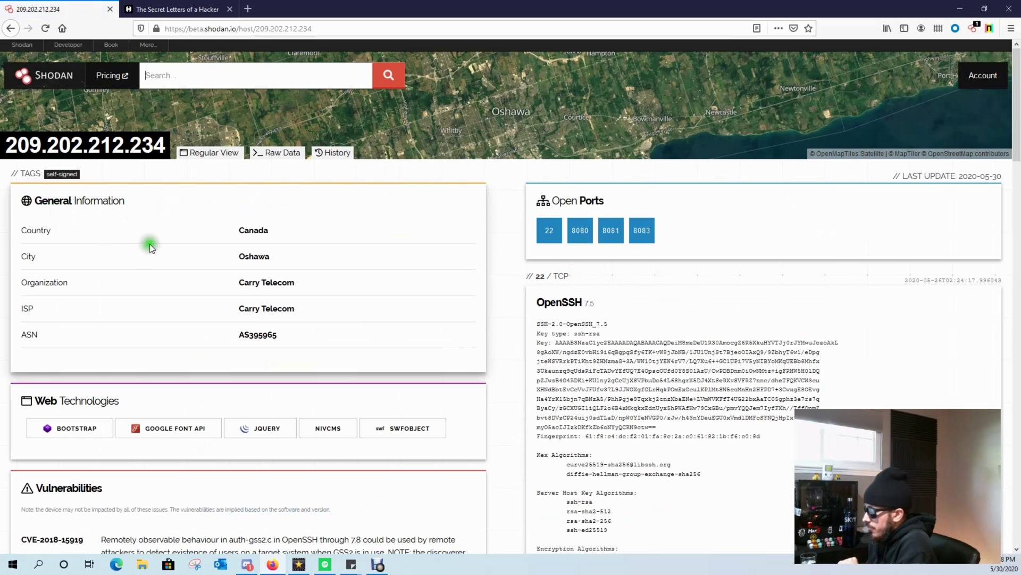
Step: Review the Oshawa, Canada webcam host with ports 22, 8080, 8081 and 8083
scroll(150, 244, down, 3)
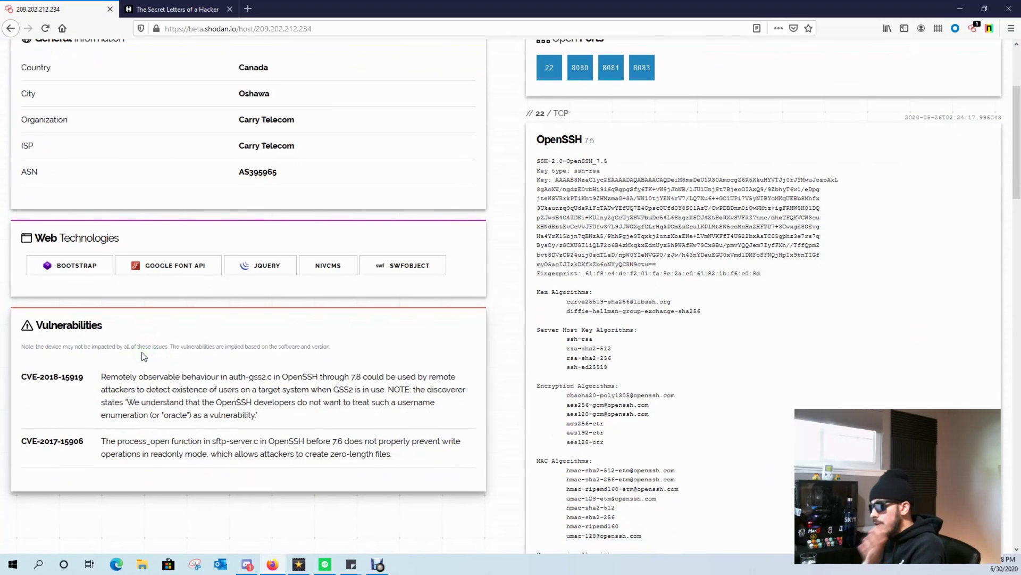
scroll(165, 406, up, 3)
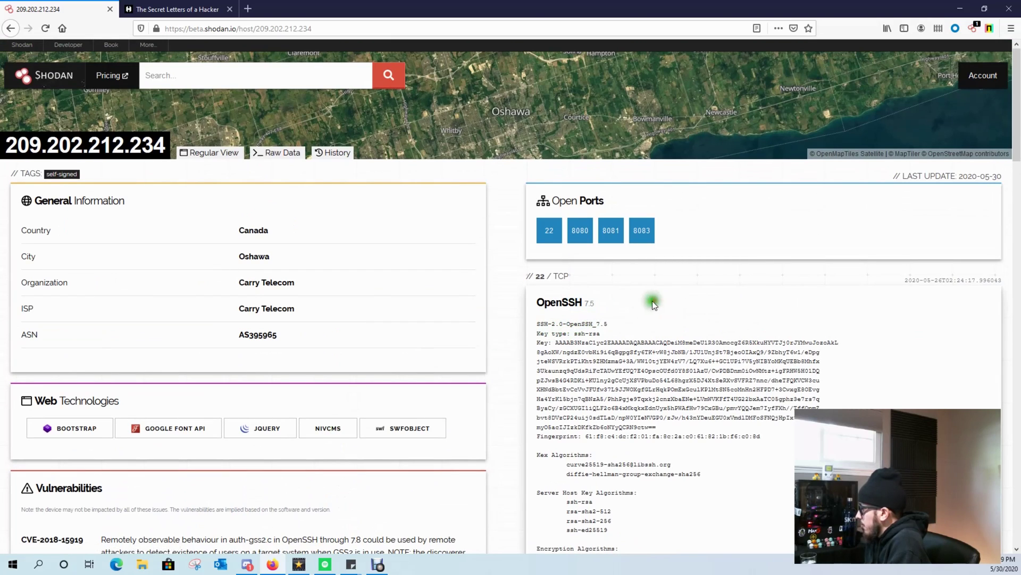
scroll(700, 232, down, 3)
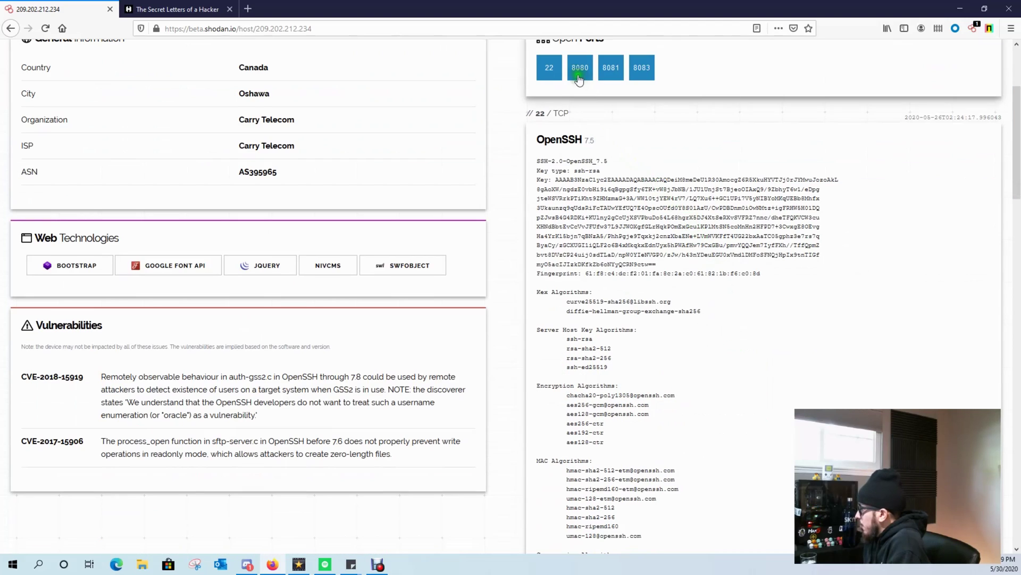
scroll(580, 72, up, 3)
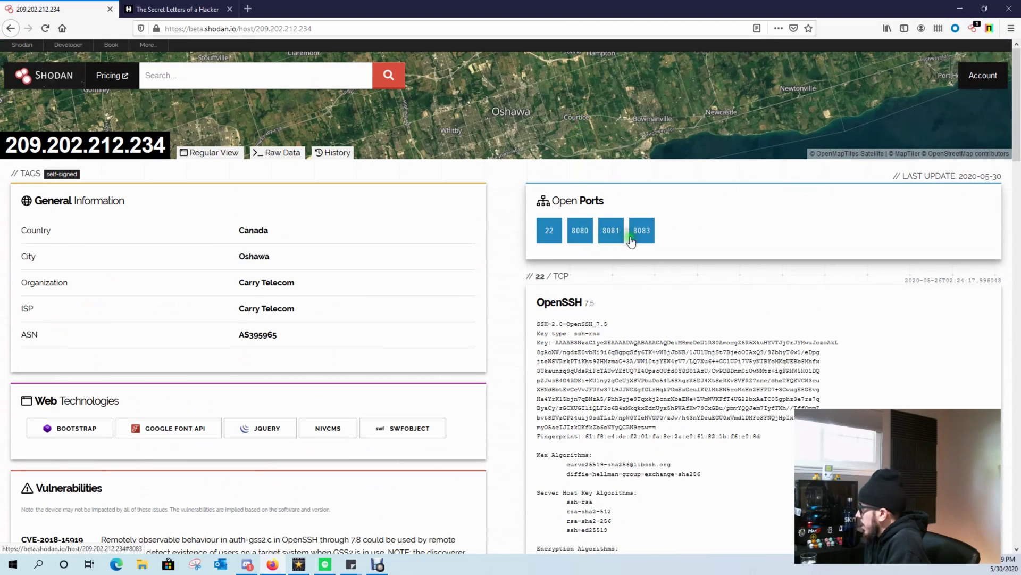
scroll(641, 244, down, 10)
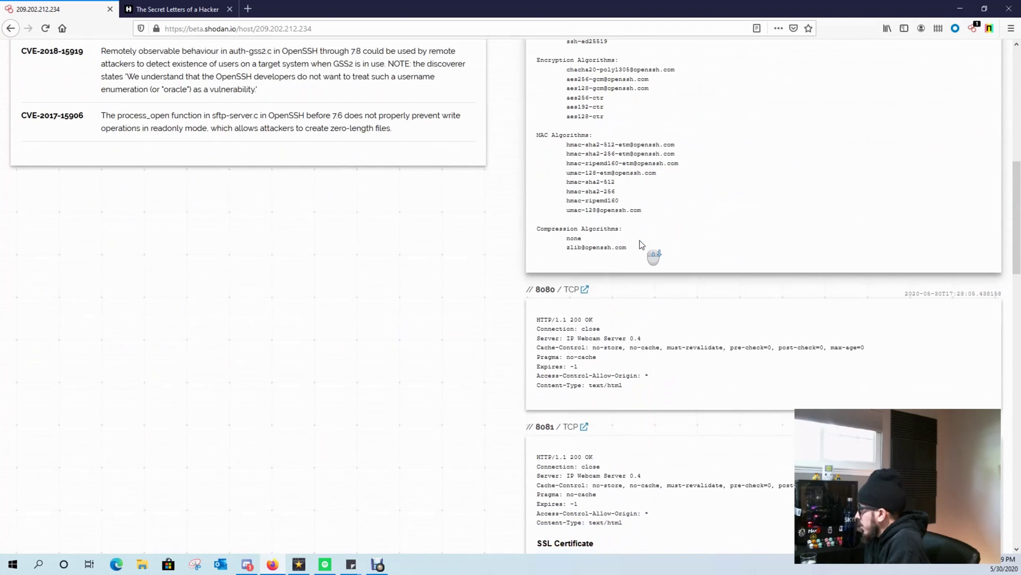
scroll(548, 264, down, 1)
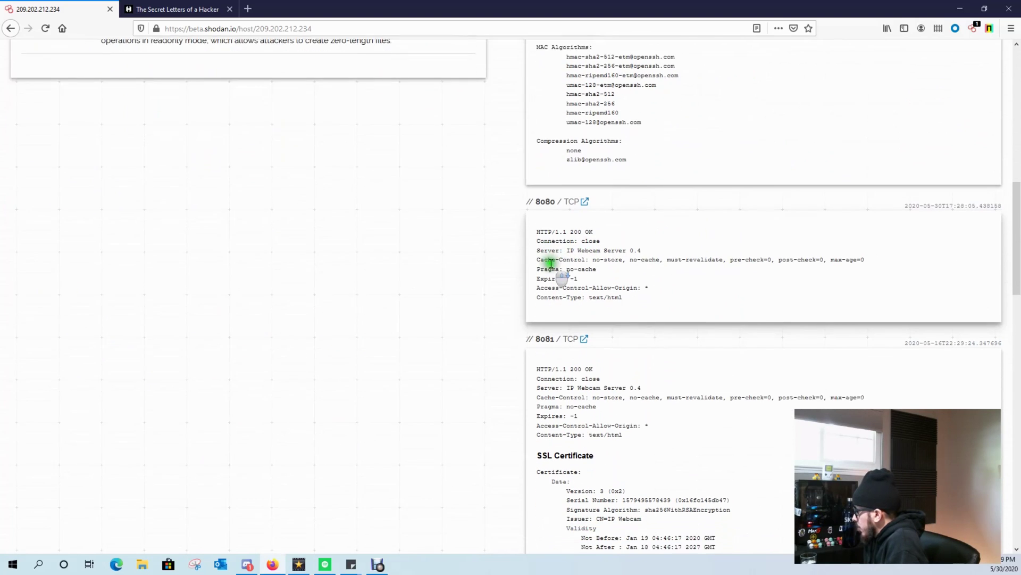
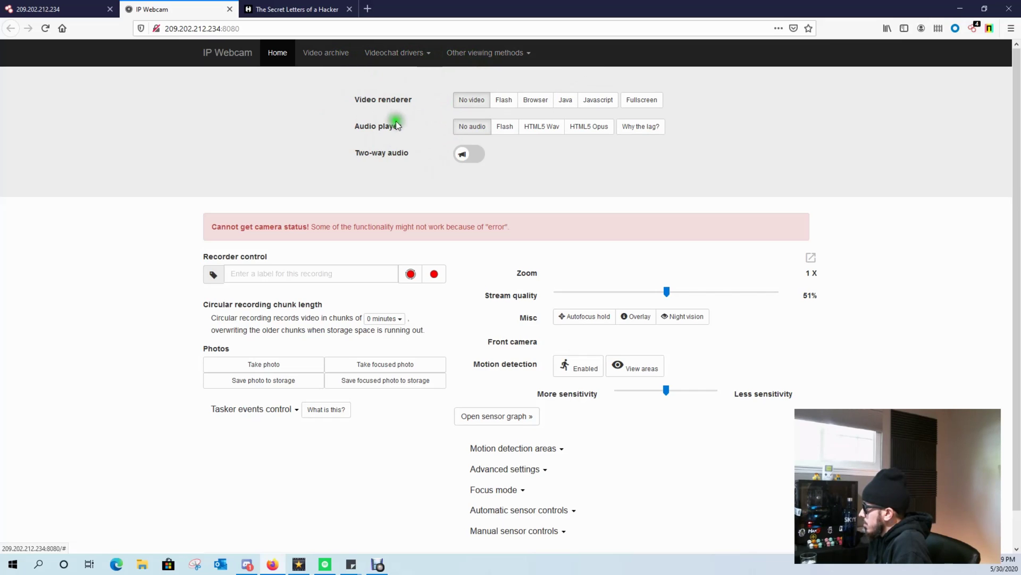
Step: Switch the video renderer to Browser to stream the live outdoor camera feed in the page
click(536, 104)
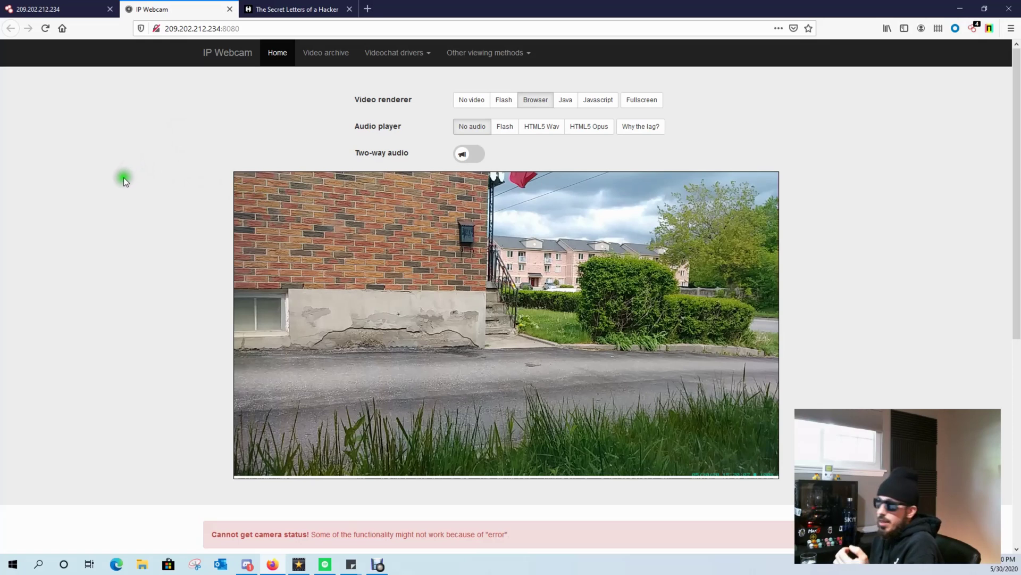
Step: Browse the home page, then go to the Video archive page with its Folders list
click(105, 192)
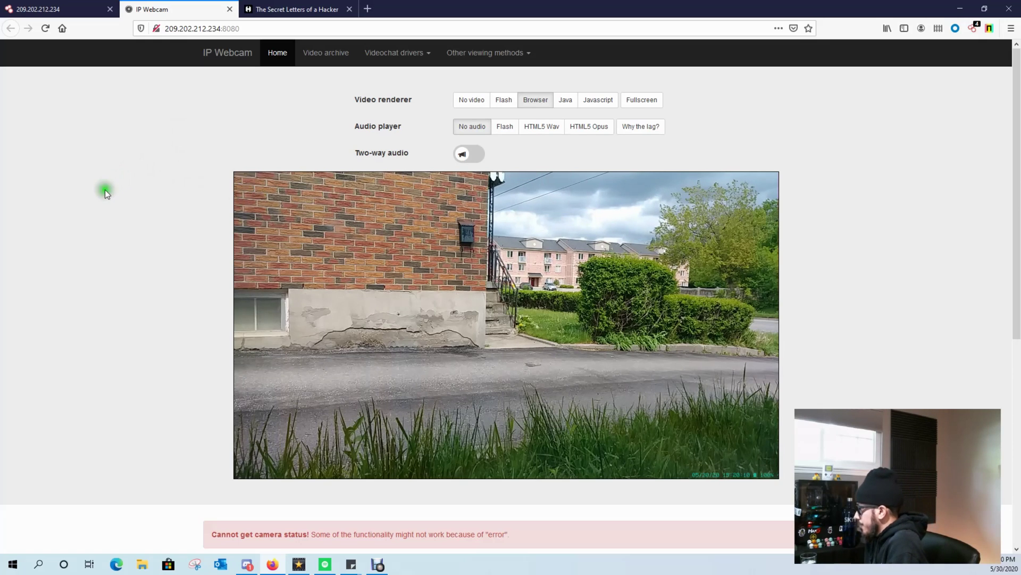
scroll(266, 107, down, 5)
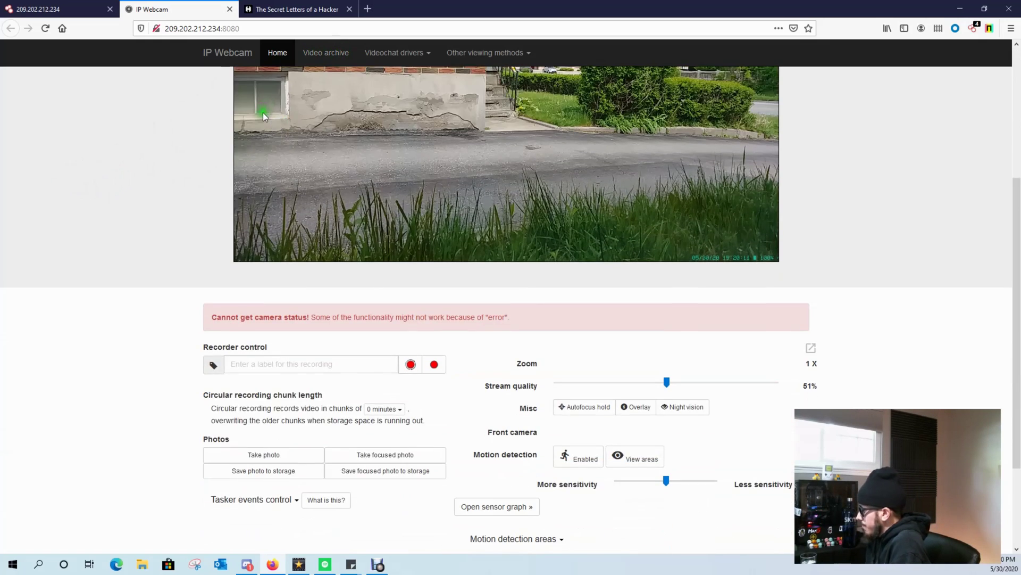
scroll(244, 183, down, 3)
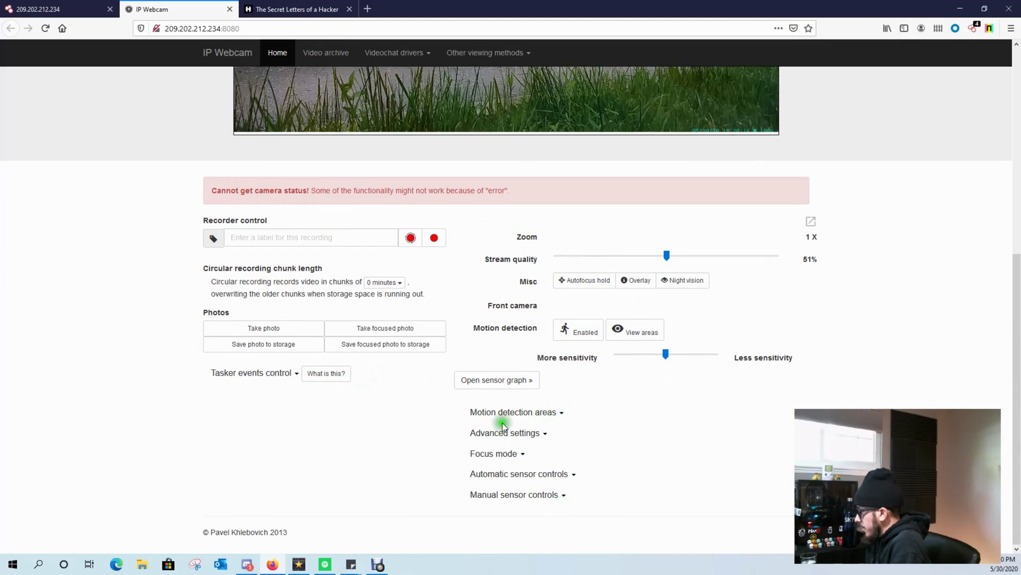
scroll(656, 325, up, 1)
scroll(428, 236, up, 8)
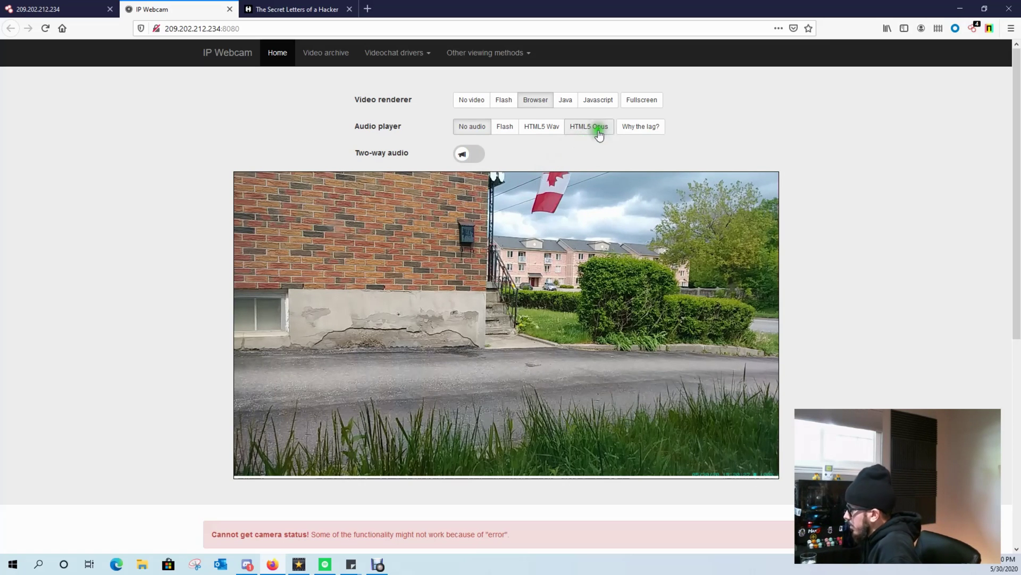
click(341, 55)
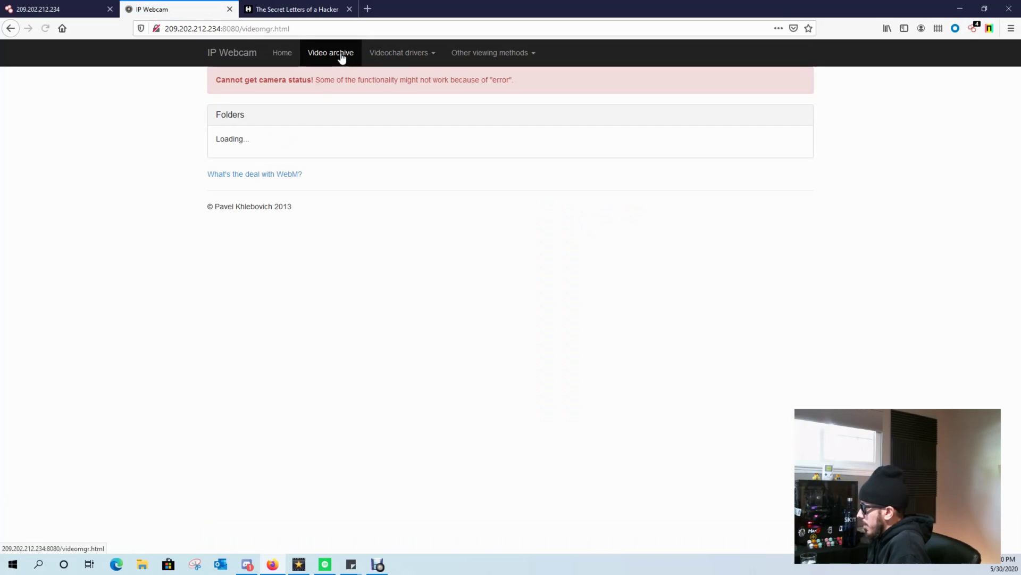
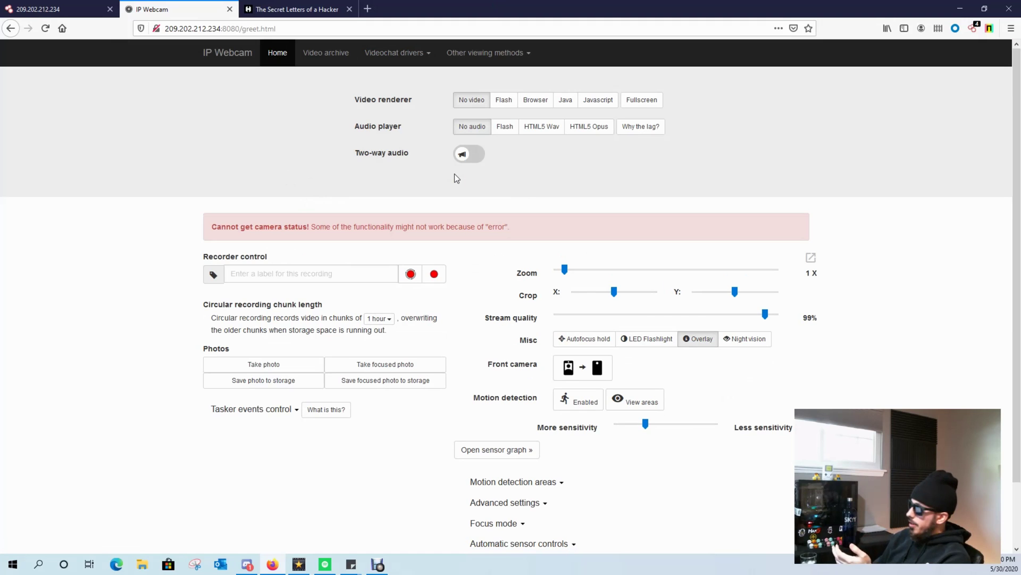
Step: Play the IP Webcam live feed with the browser renderer, then return to the 209.202.212.234 Shodan tab
click(535, 99)
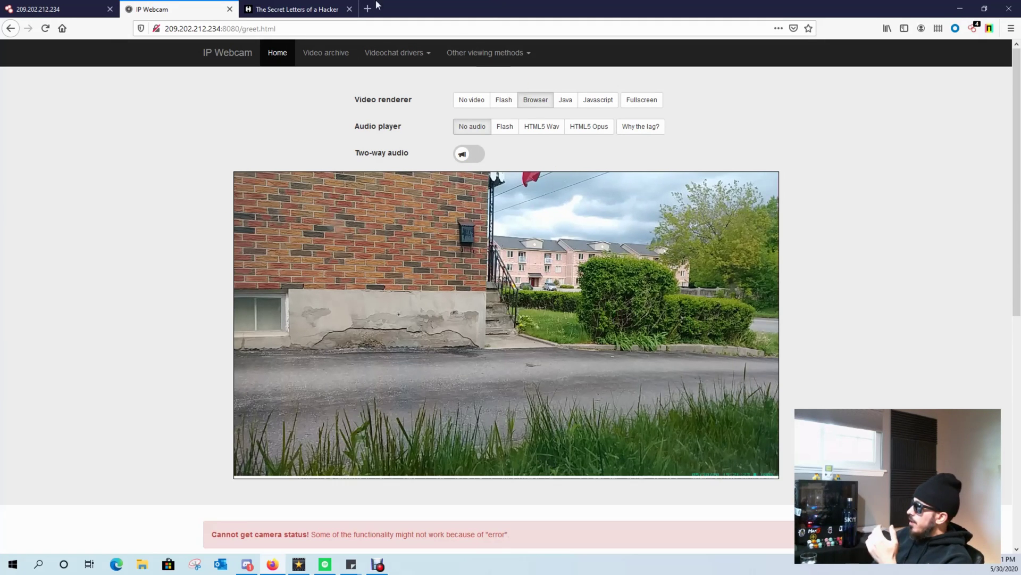
click(80, 8)
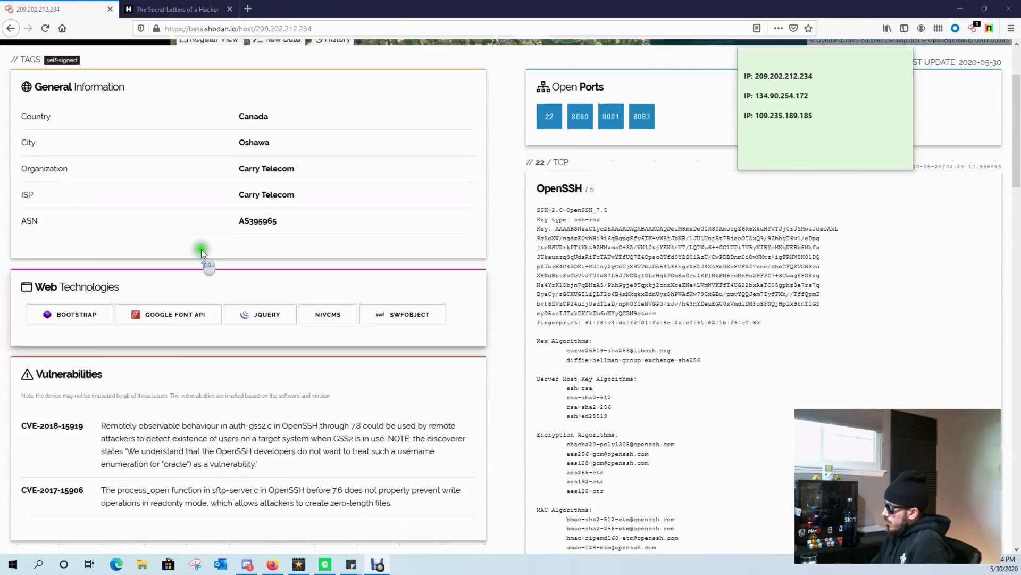
Step: Bring the IP address note forward and select its second address, 134.90.254.172
scroll(201, 249, up, 3)
scroll(416, 239, down, 2)
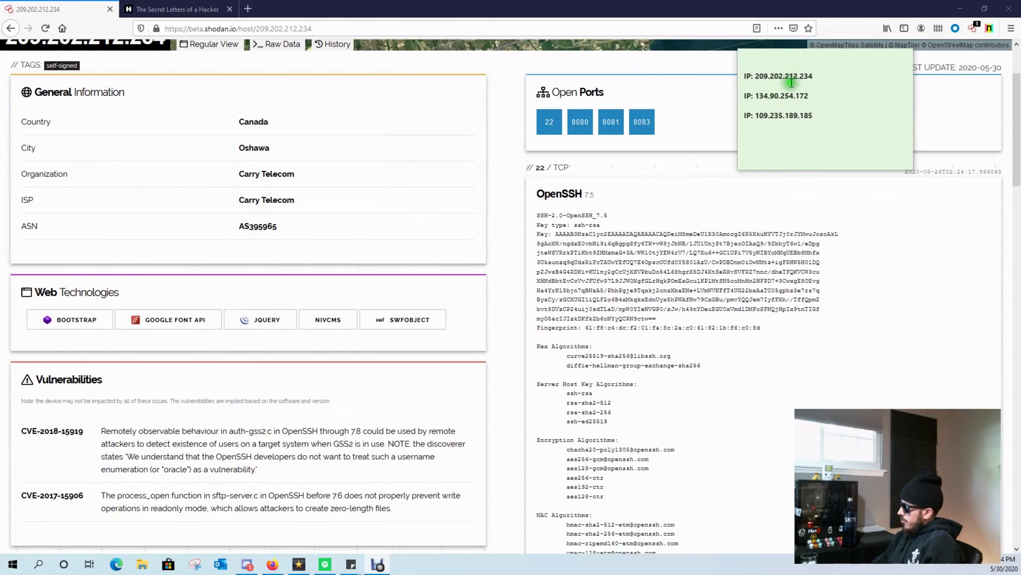
click(822, 76)
drag(760, 76, 802, 76)
click(812, 83)
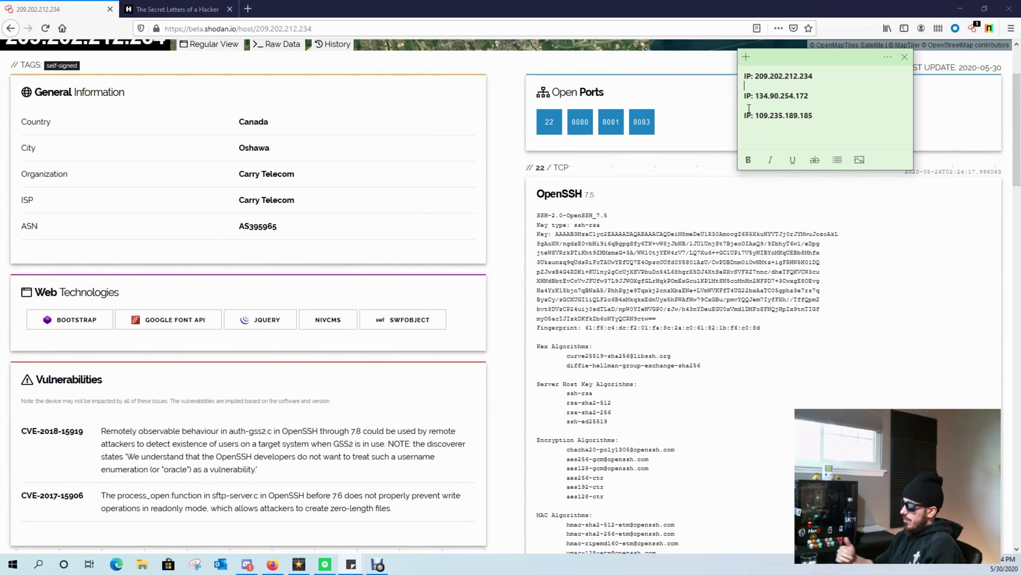
scroll(641, 119, down, 2)
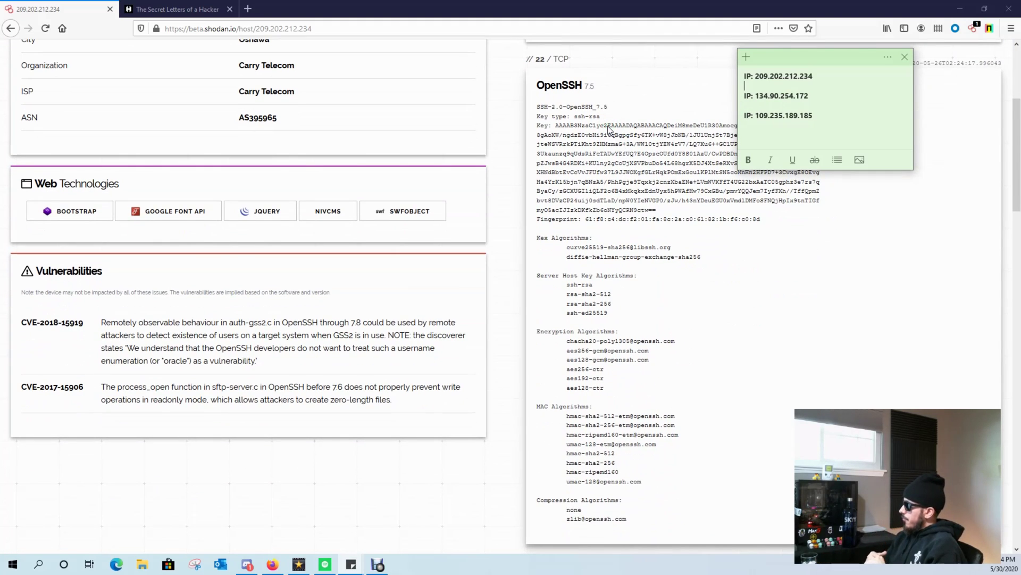
scroll(512, 123, up, 4)
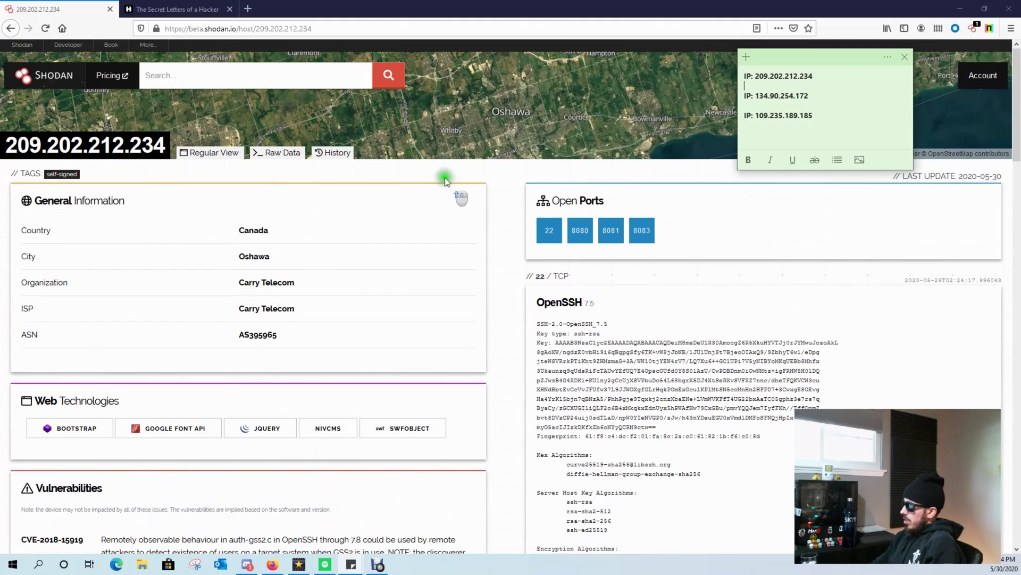
drag(810, 96, 761, 91)
Step: Search Shodan for 134.90.254.172 and scroll through its host report
key(ctrl+c)
click(304, 84)
key(ctrl+v)
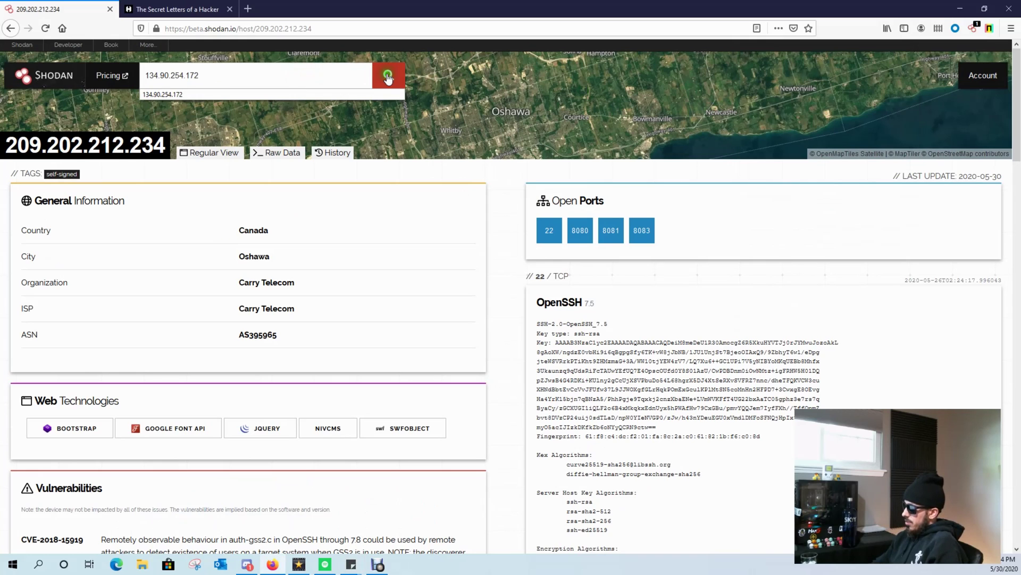
click(388, 76)
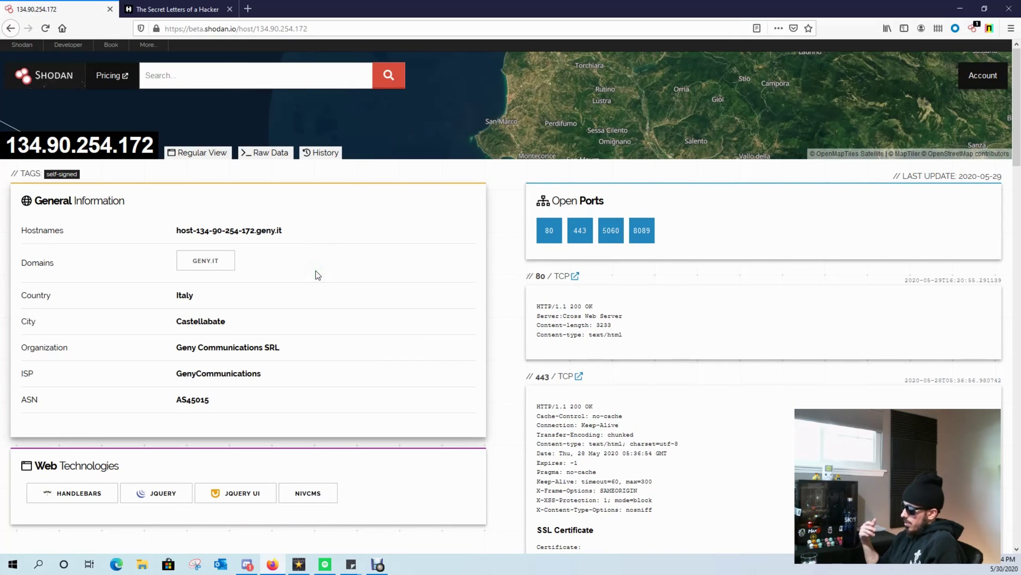
scroll(347, 317, down, 5)
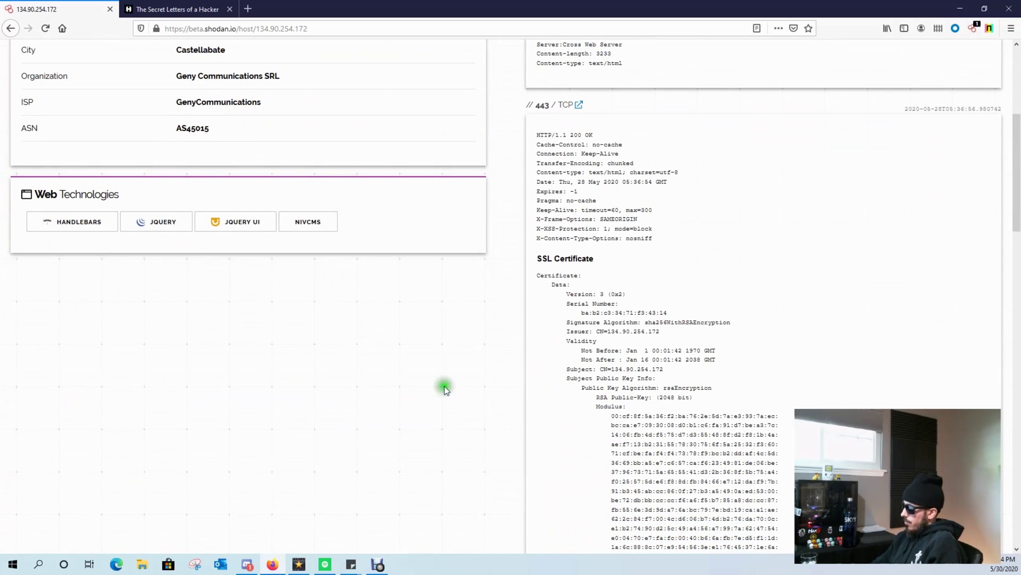
scroll(234, 285, down, 9)
scroll(232, 295, up, 1)
scroll(221, 295, up, 14)
Step: Inspect the 8089/TCP Grandstream service details, then jump to the 5060 port entry
click(640, 232)
click(641, 234)
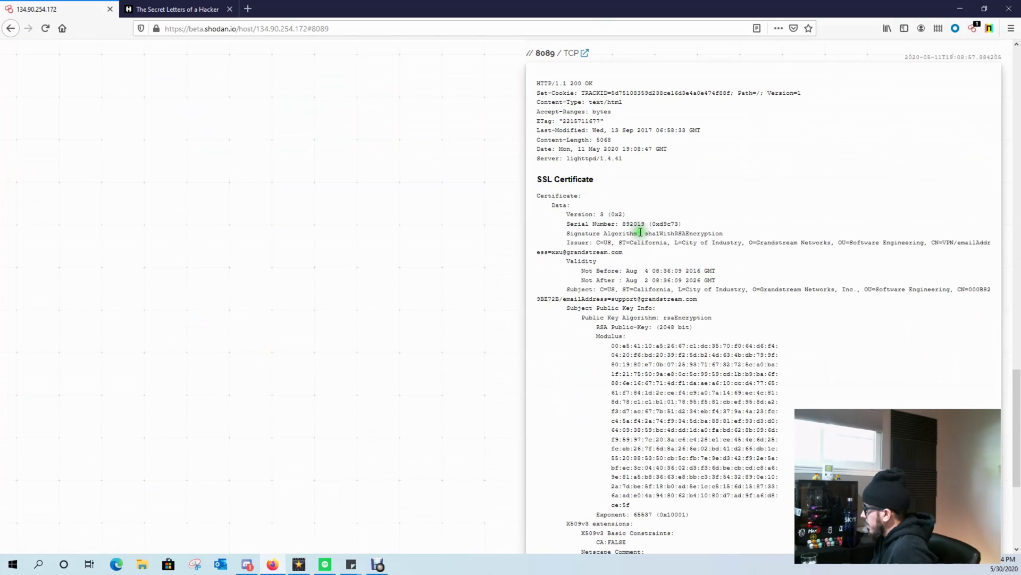
scroll(593, 172, up, 2)
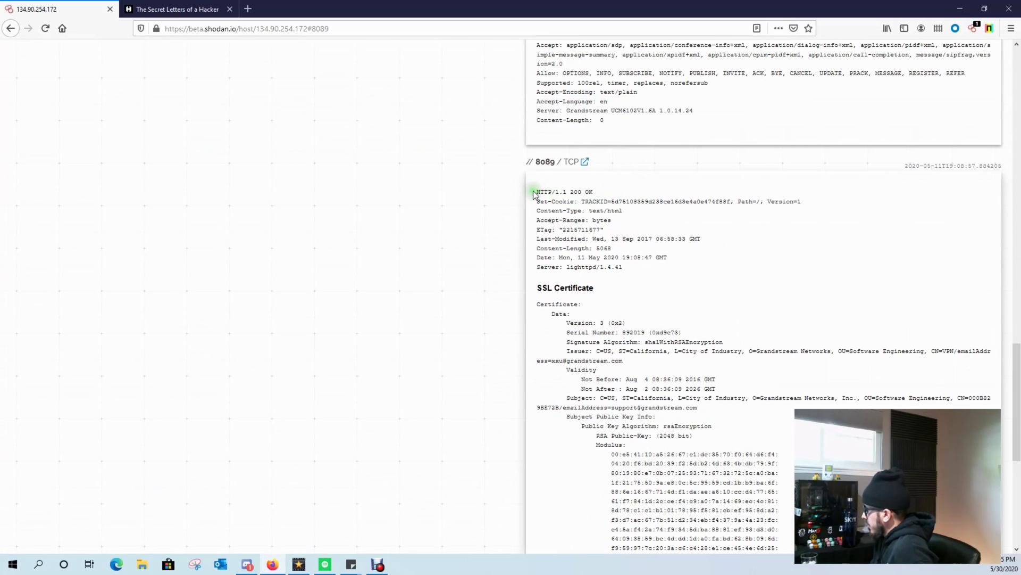
drag(537, 191, 734, 281)
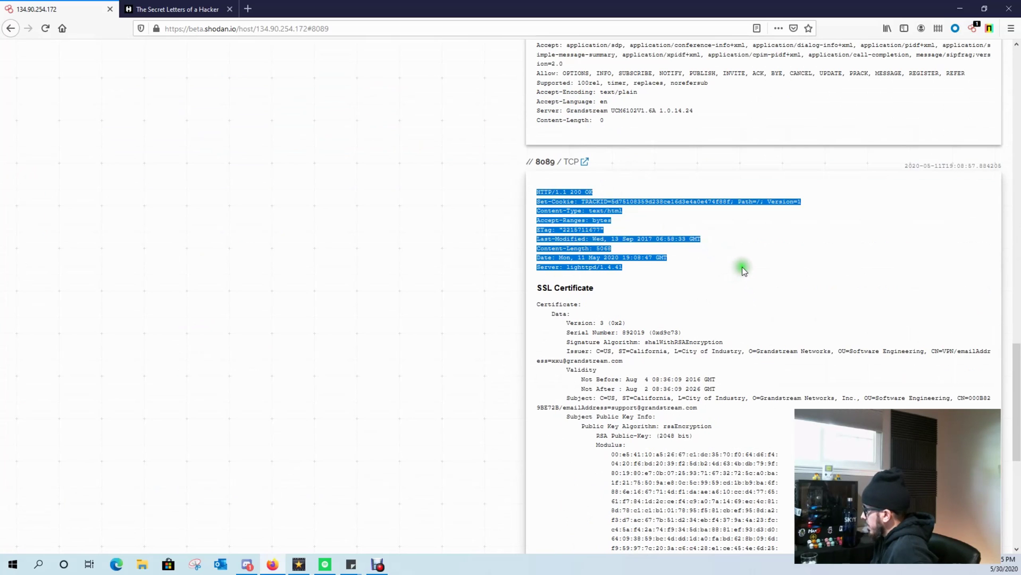
scroll(740, 261, up, 5)
click(691, 291)
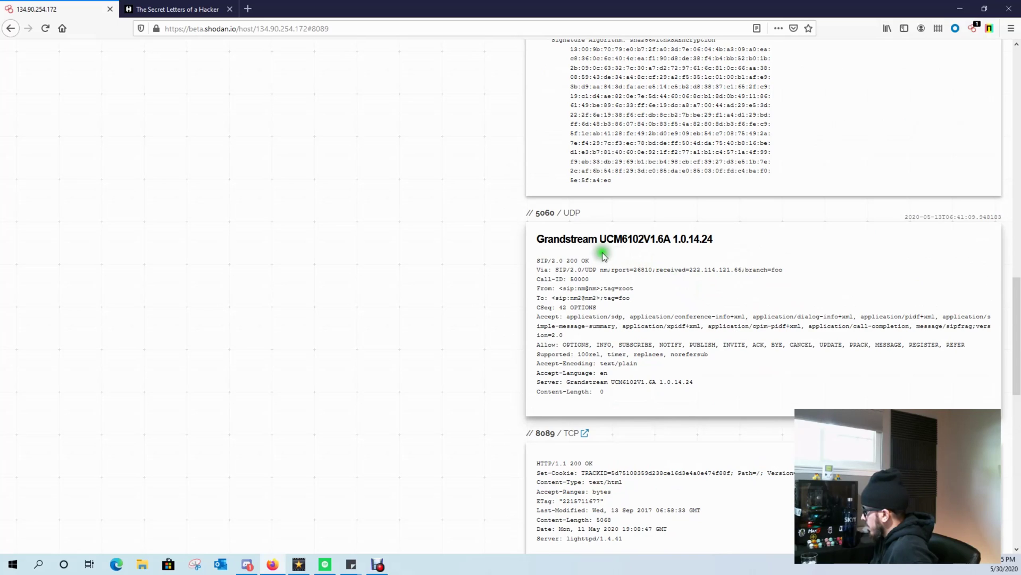
drag(537, 239, 640, 241)
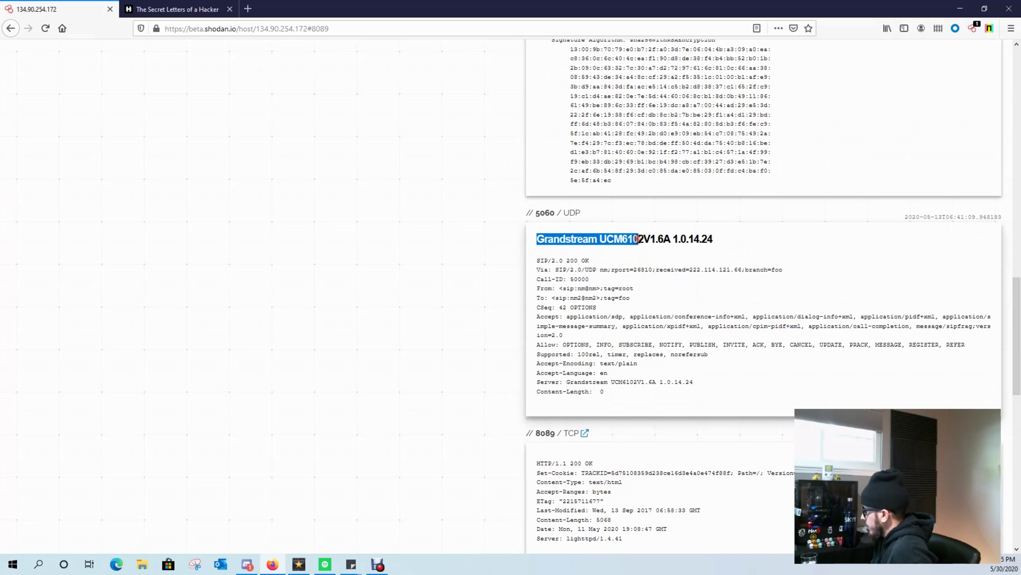
click(631, 325)
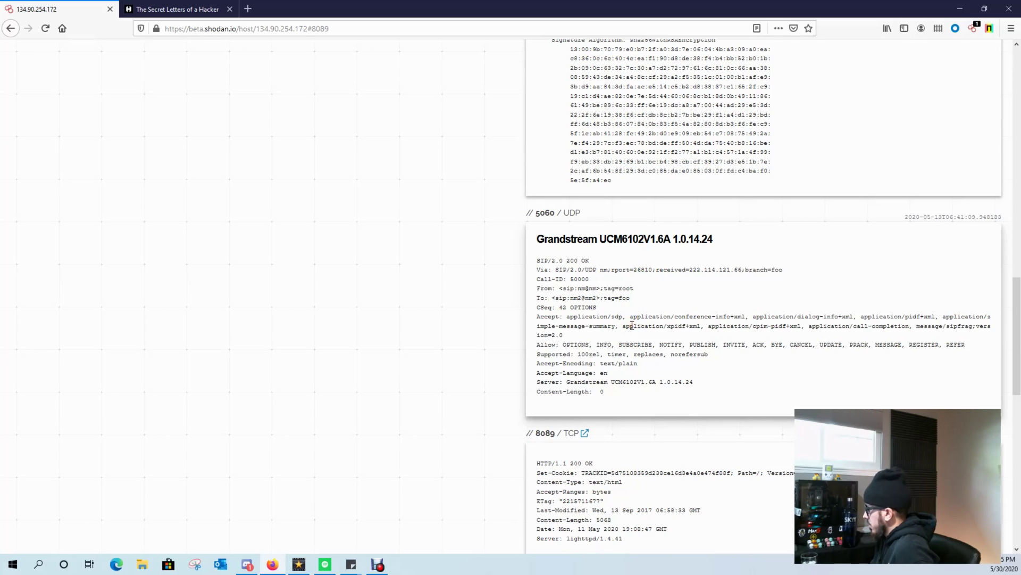
scroll(628, 326, up, 20)
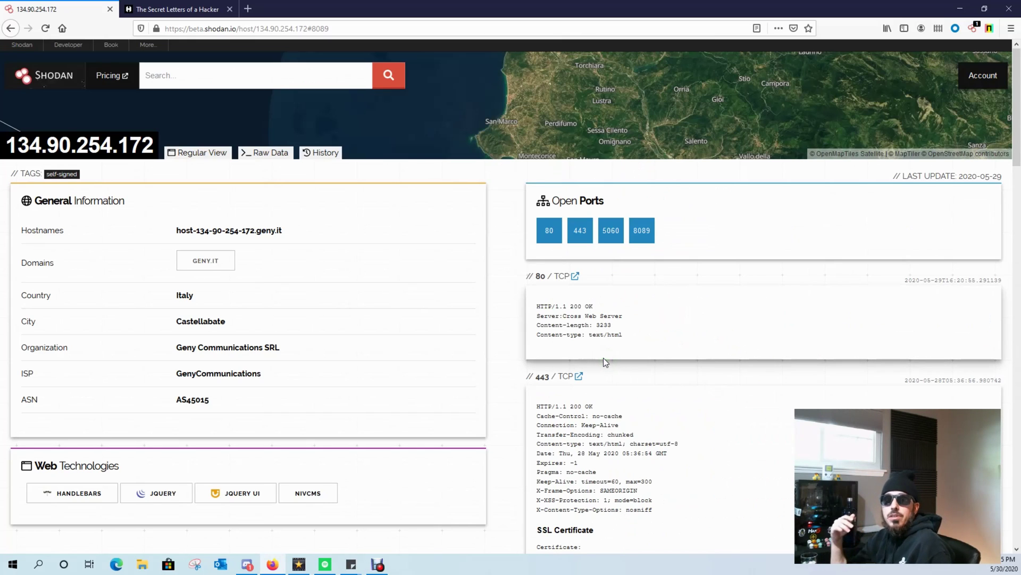
click(605, 243)
Step: Load the GreyNoise website in a new browser tab
click(248, 9)
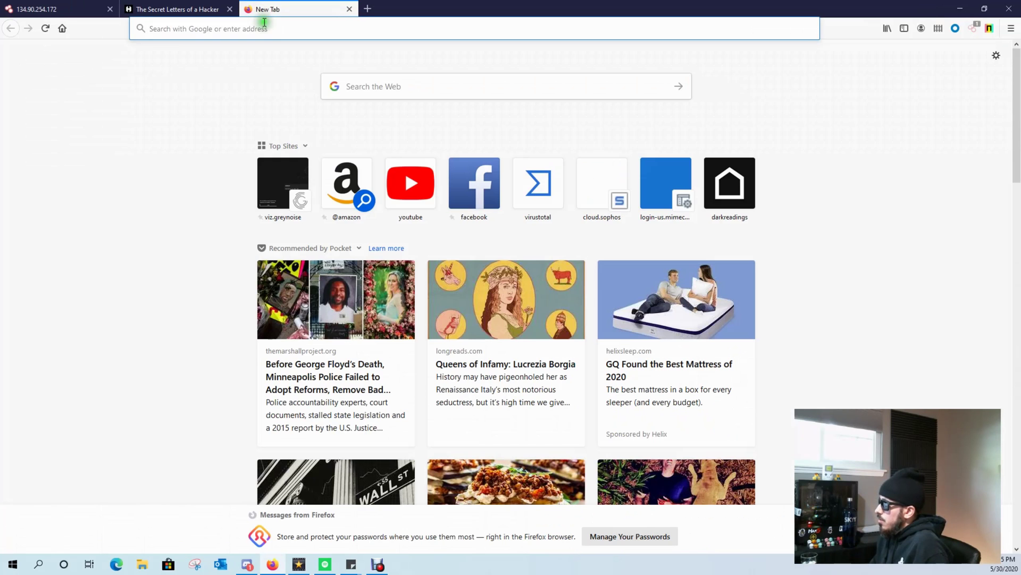
text(greynoise.io/)
key(Return)
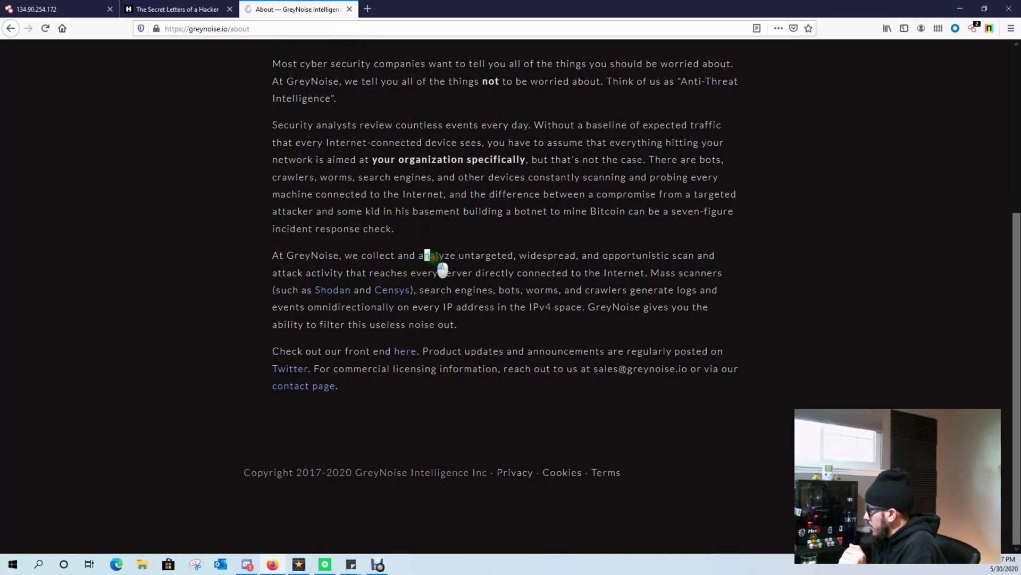
Step: Read the About page's scan and attack activity text, then go to the Visualizer
drag(425, 257, 594, 257)
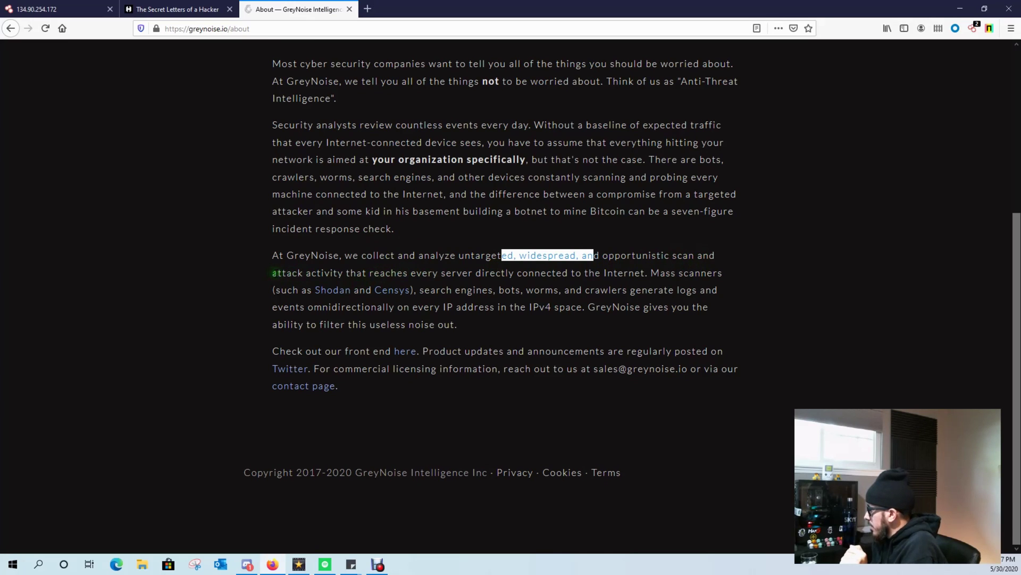
drag(274, 274, 548, 273)
click(590, 273)
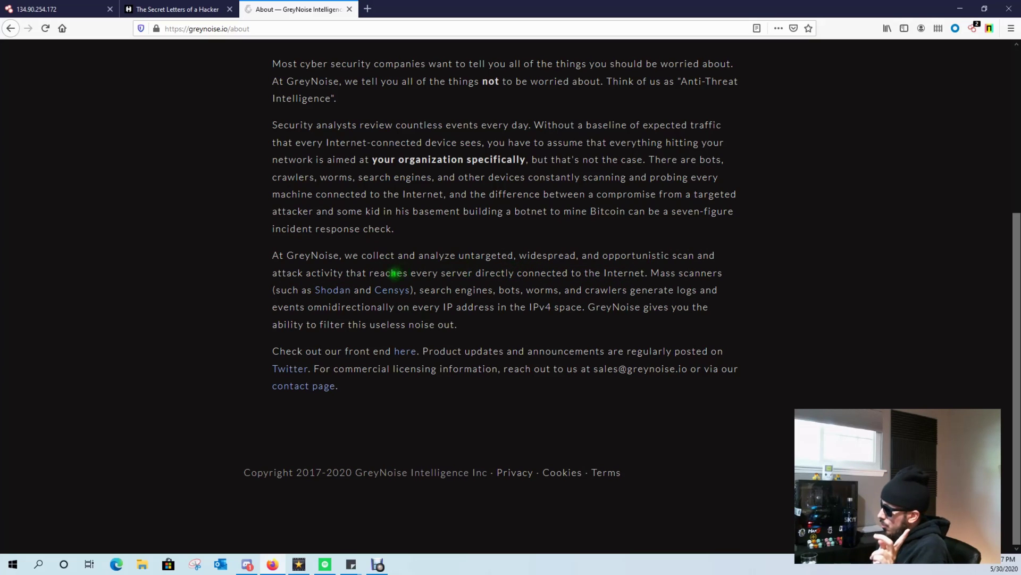
drag(343, 273, 267, 273)
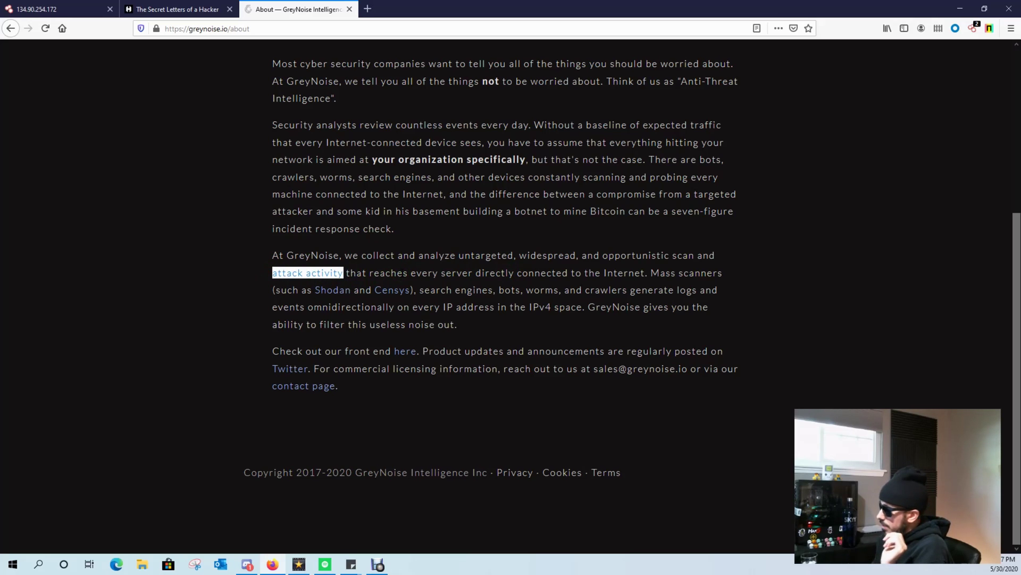
click(399, 289)
scroll(399, 289, up, 5)
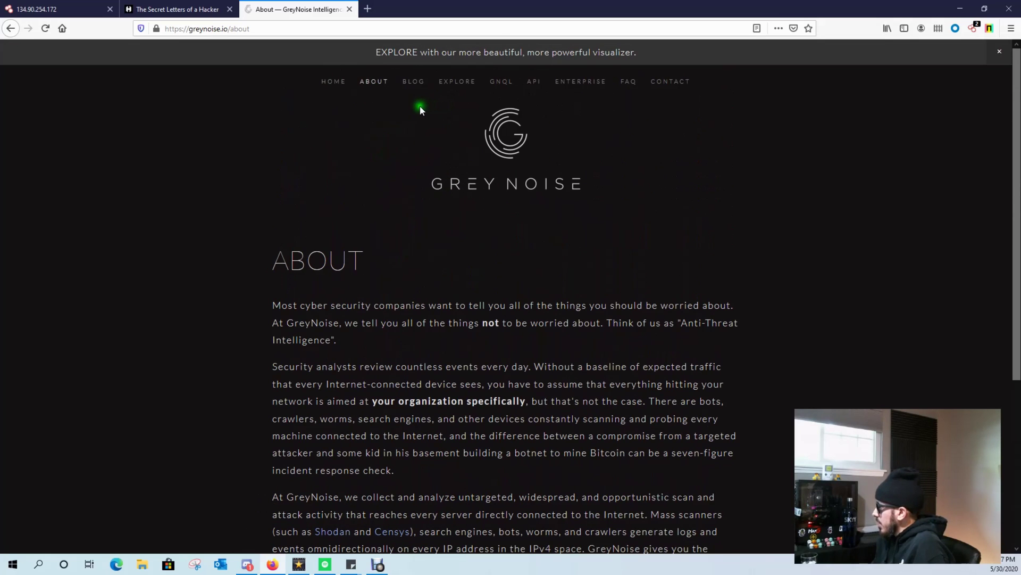
click(456, 81)
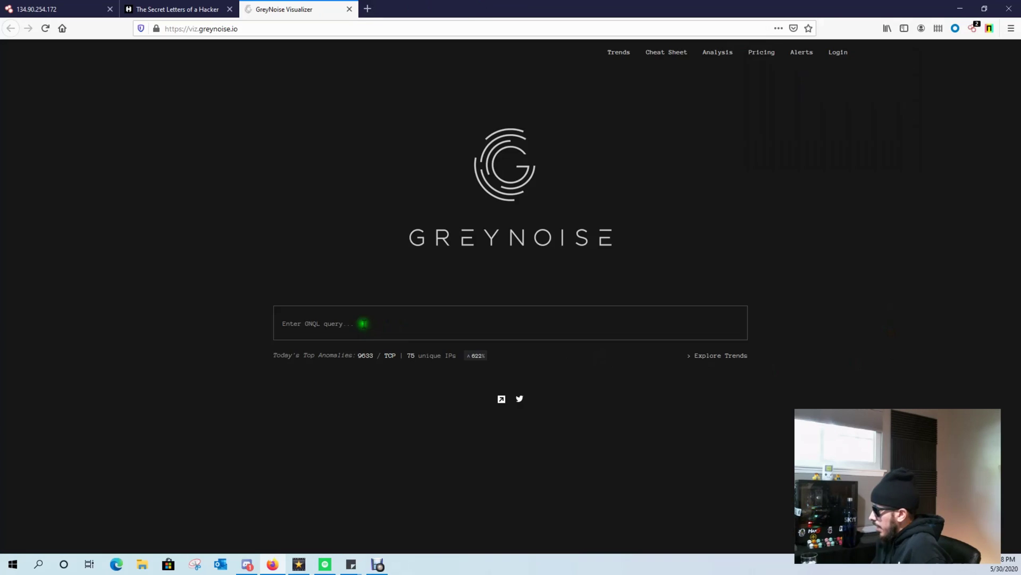
Step: Query the Visualizer for 134.90.254.172, open its details and compare with Shodan
click(362, 323)
key(ctrl+v)
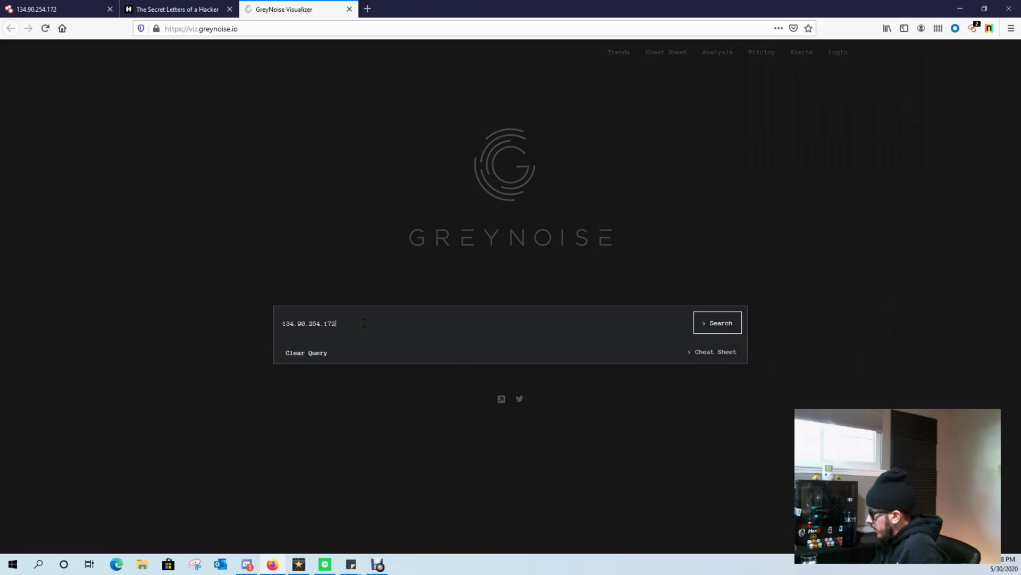
click(718, 323)
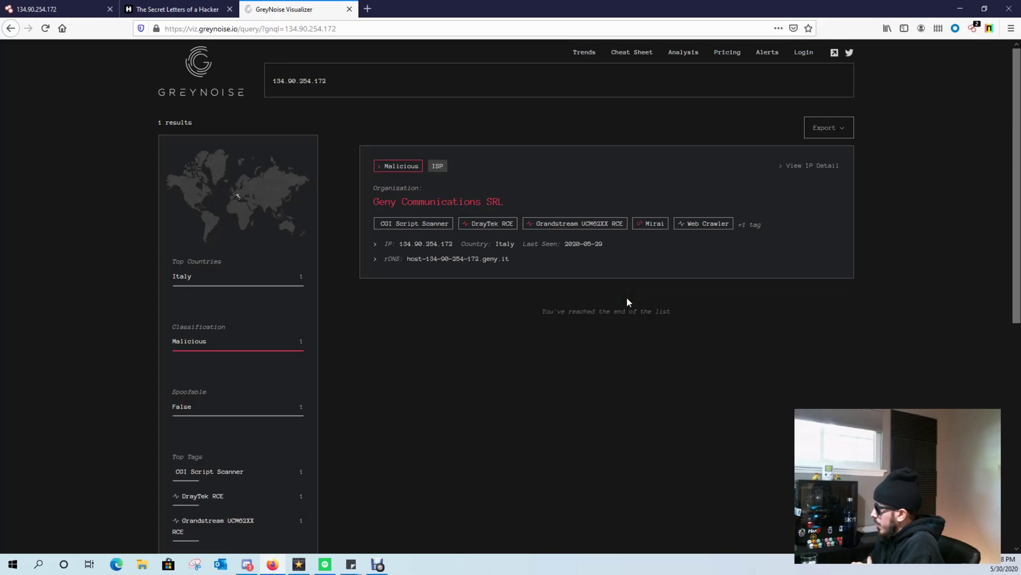
click(404, 166)
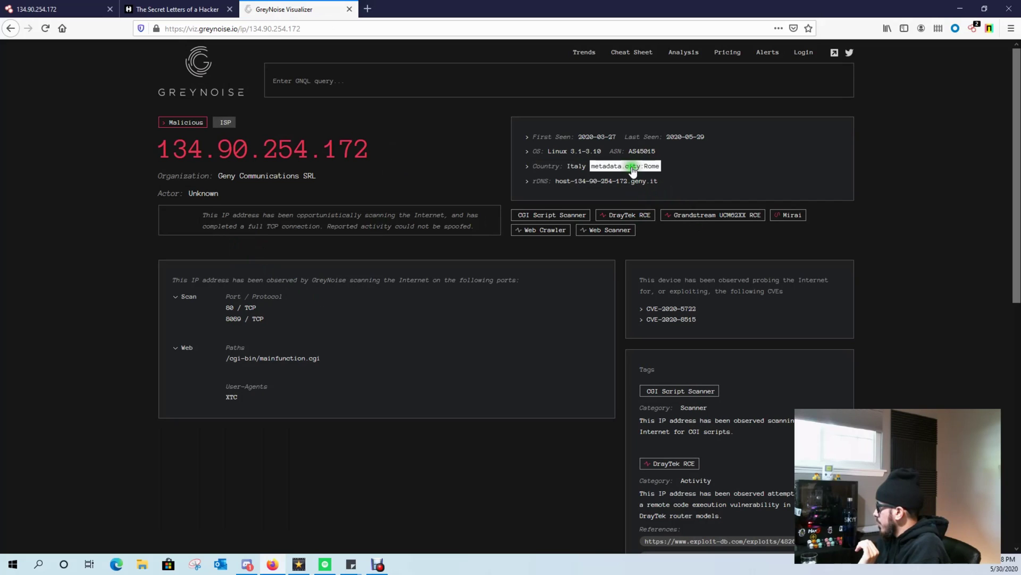
click(61, 9)
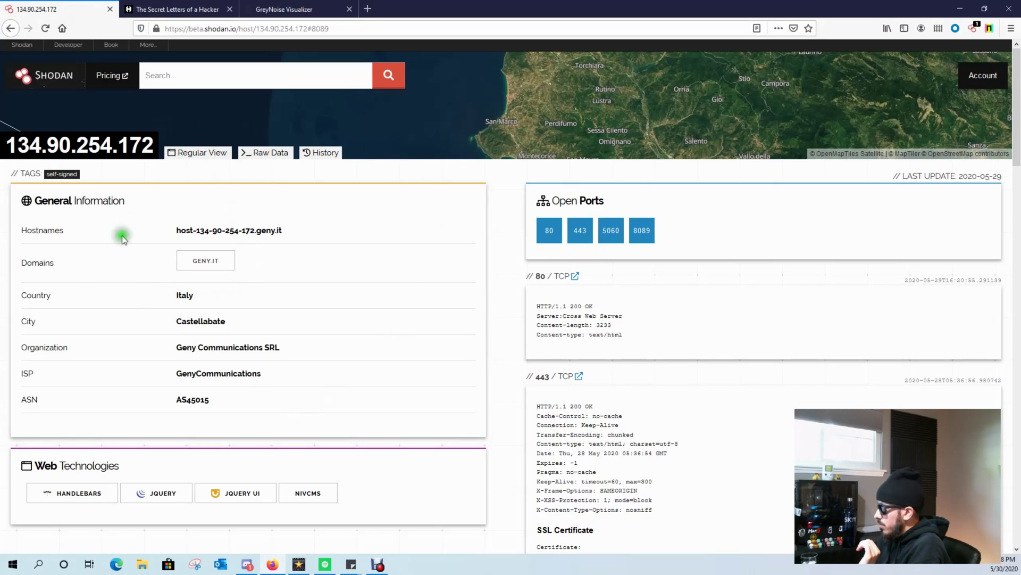
click(267, 12)
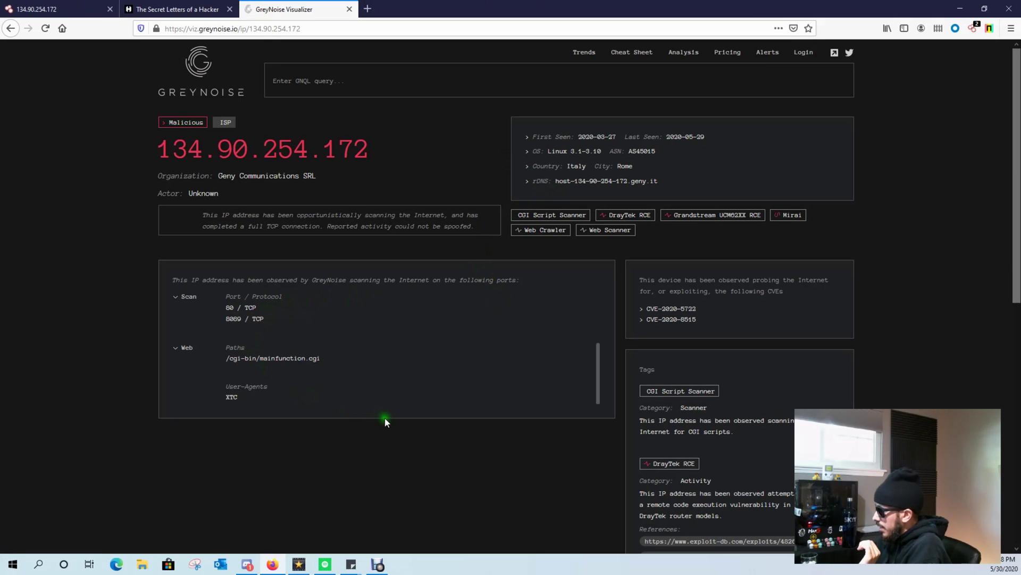
Step: Read the Mirai, DrayTek RCE and Grandstream UCM62XX RCE tag descriptions
scroll(714, 291, down, 1)
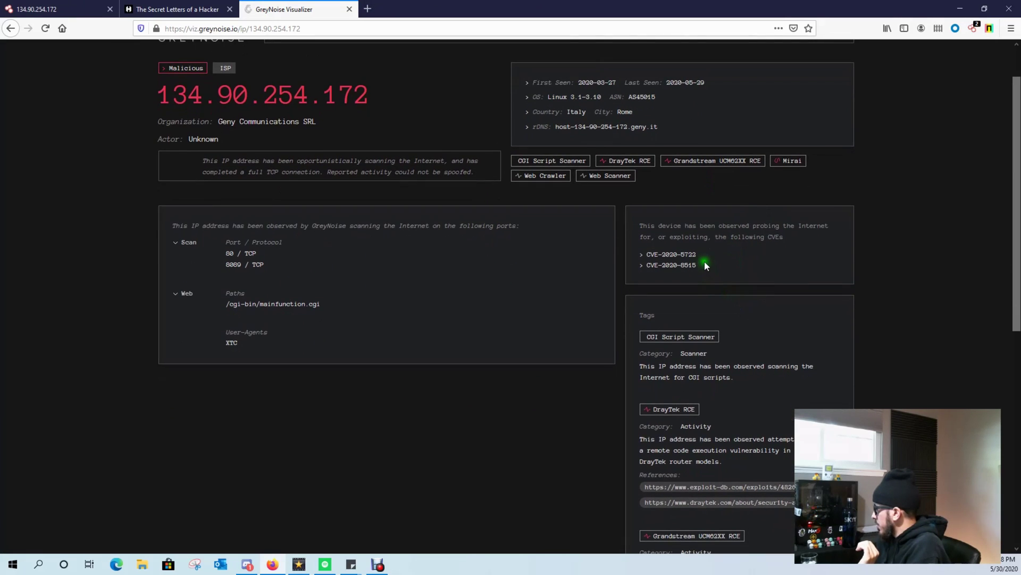
scroll(692, 250, down, 6)
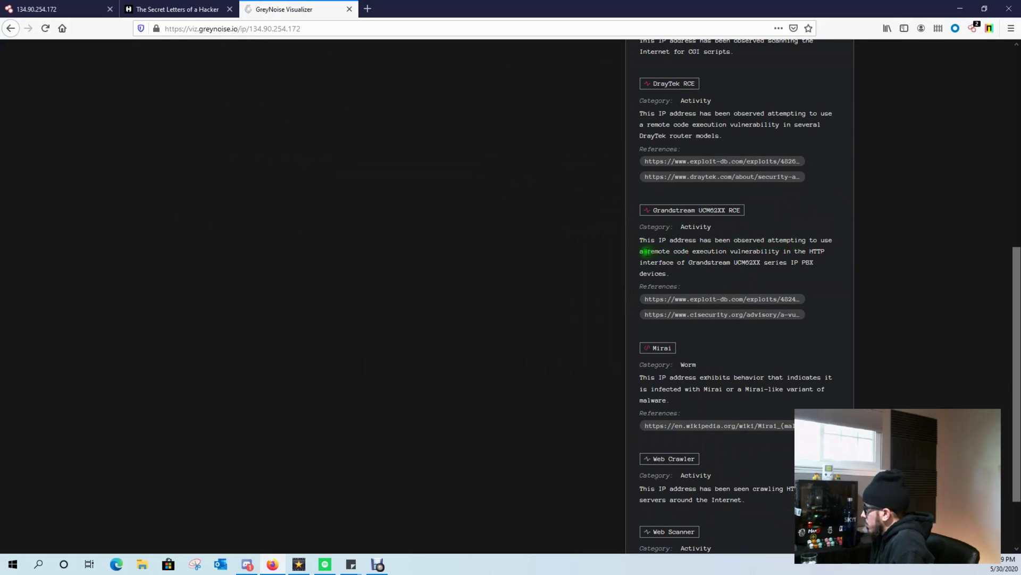
drag(649, 251, 709, 254)
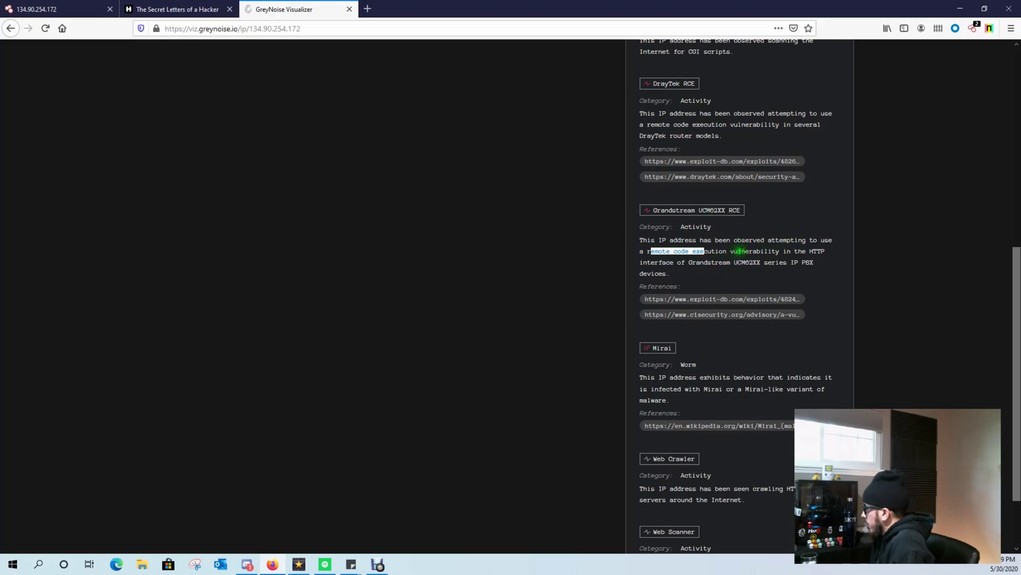
click(808, 254)
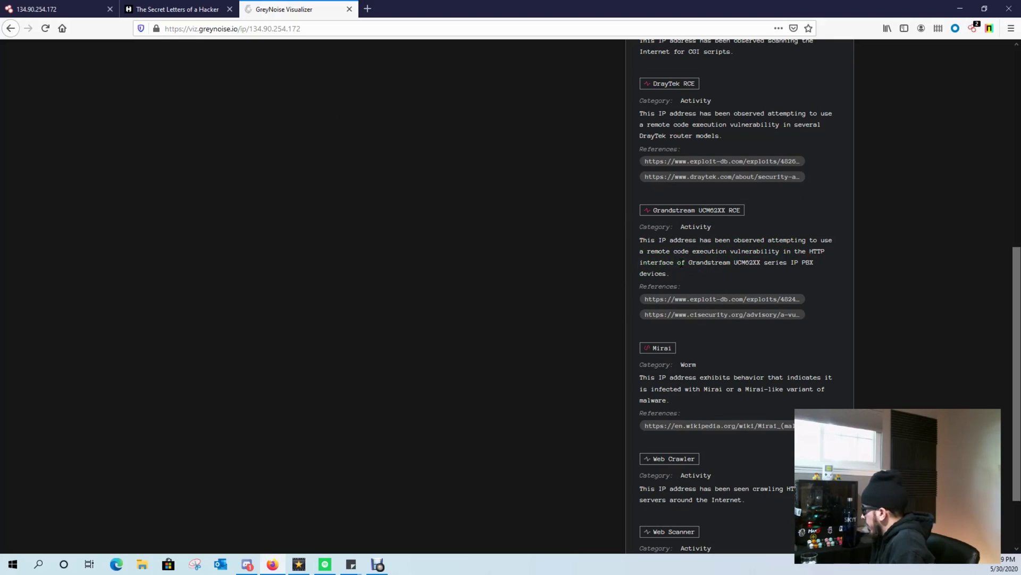
drag(681, 264, 803, 271)
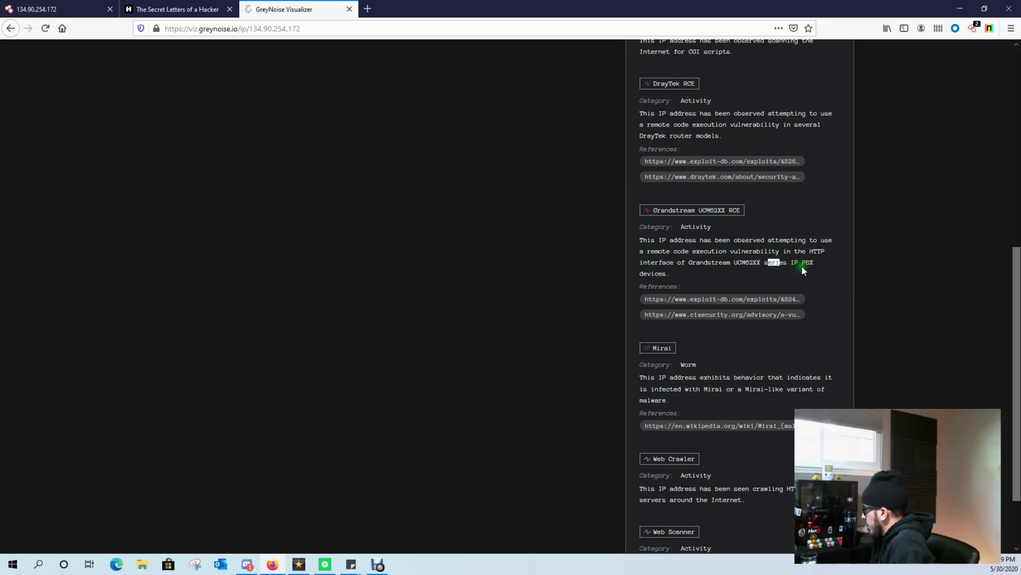
click(767, 275)
scroll(767, 275, down, 3)
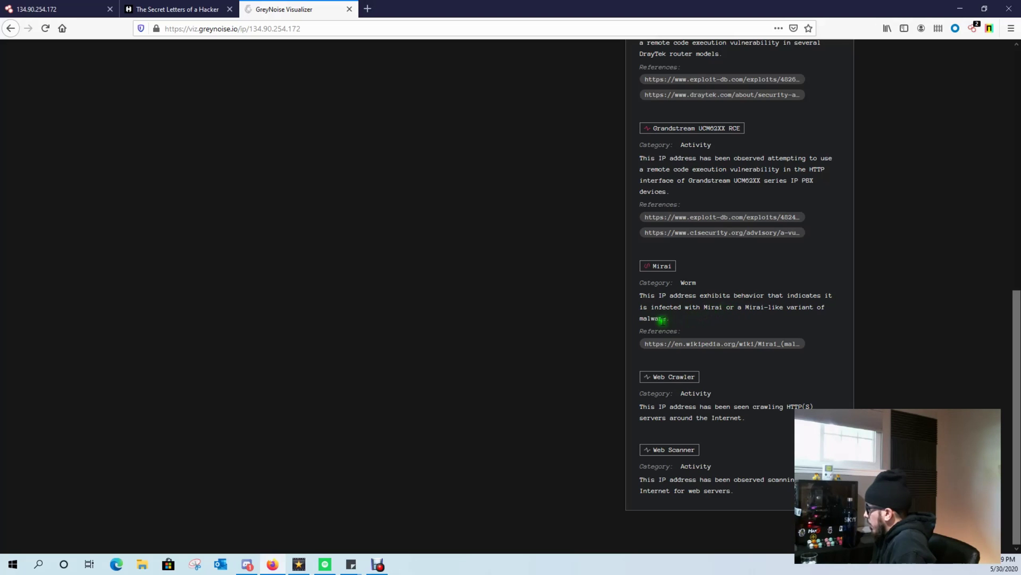
scroll(235, 103, up, 10)
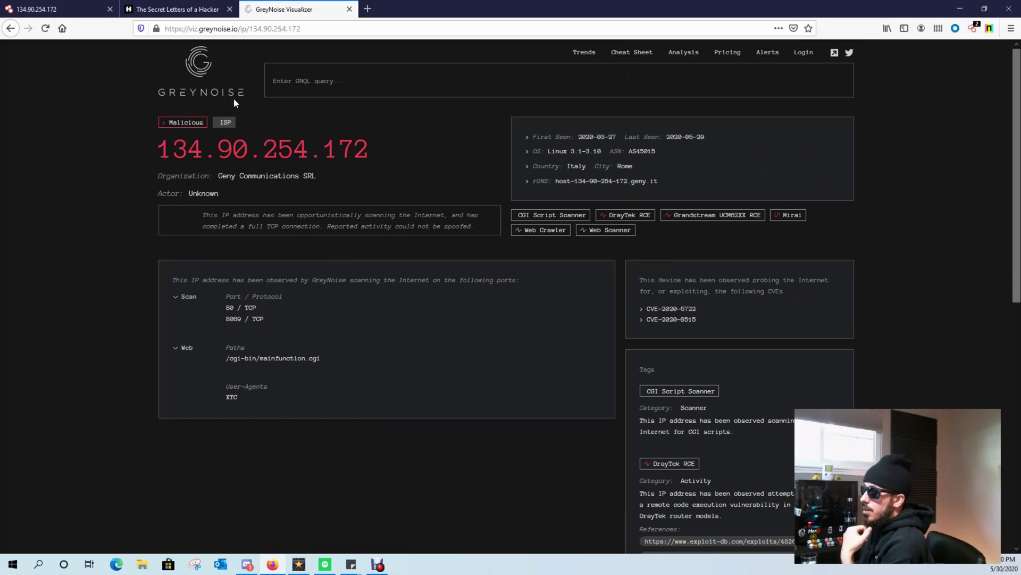
Step: Run the cheat-sheet example query tags:"Mirai"
click(53, 9)
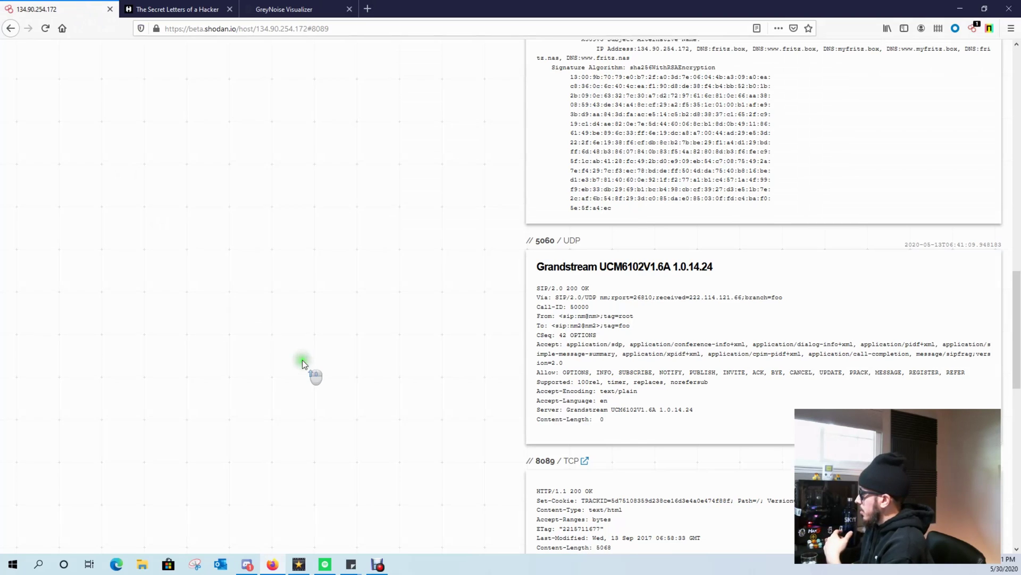
scroll(303, 362, up, 15)
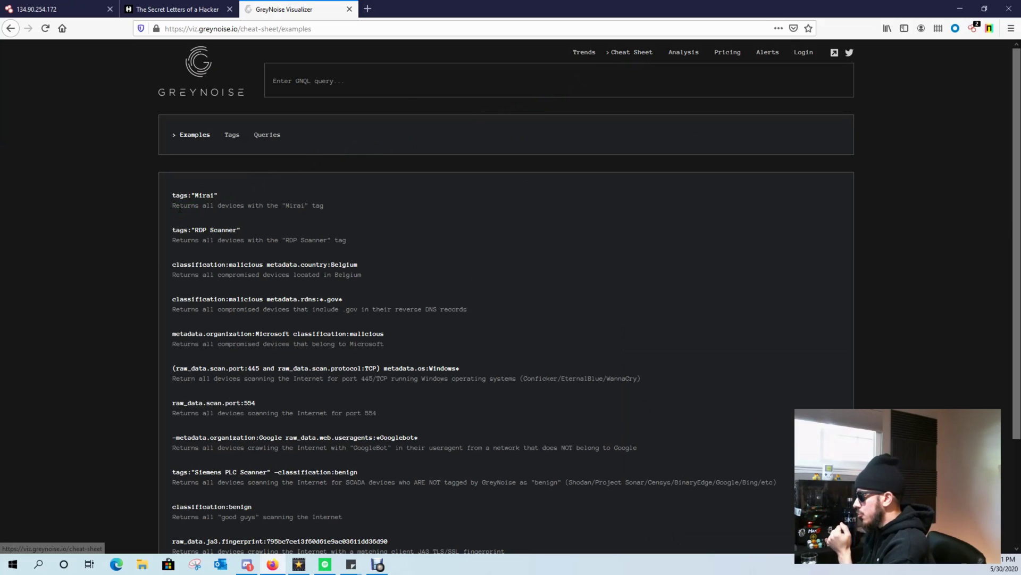
click(206, 229)
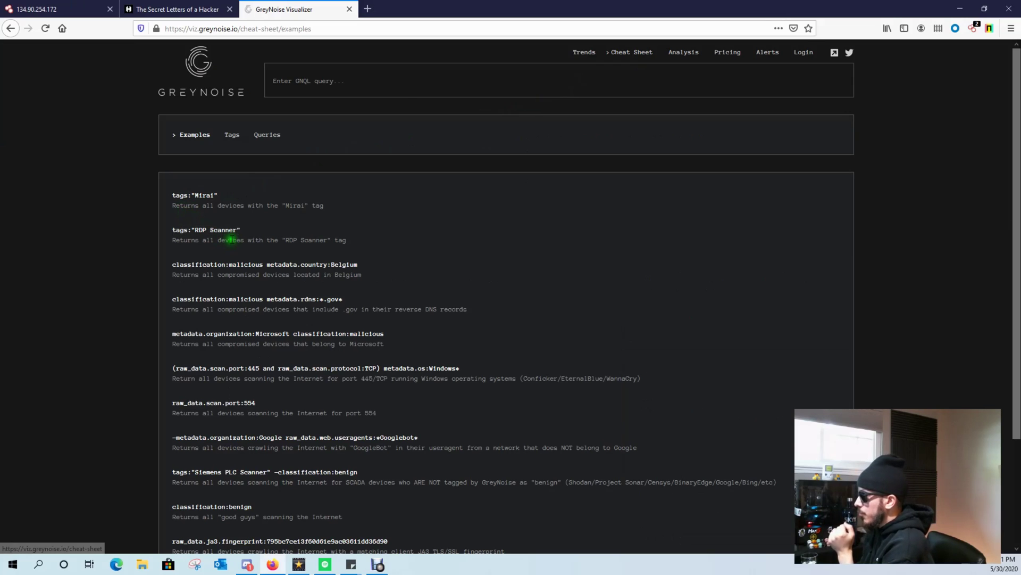
scroll(226, 223, down, 2)
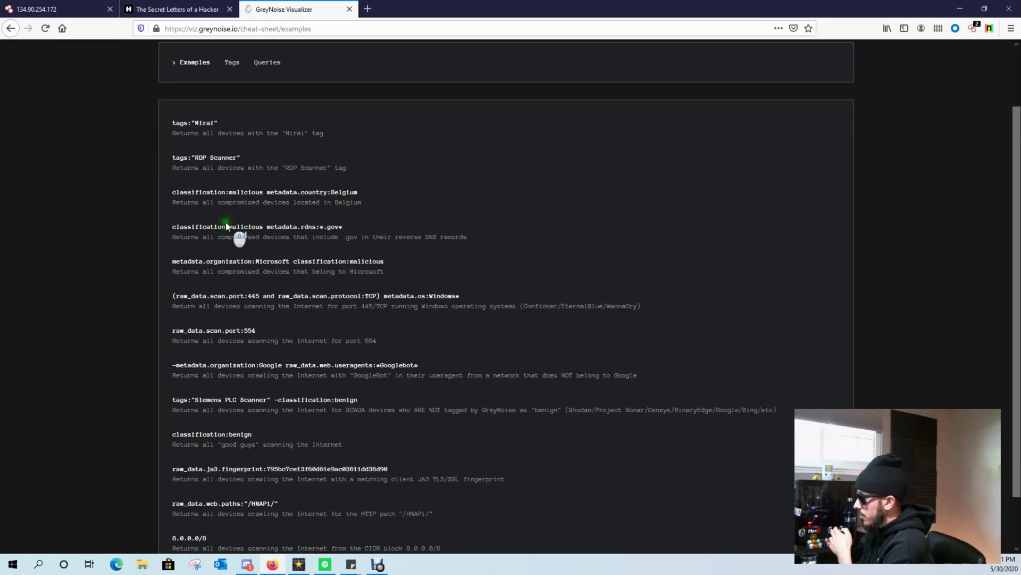
click(227, 230)
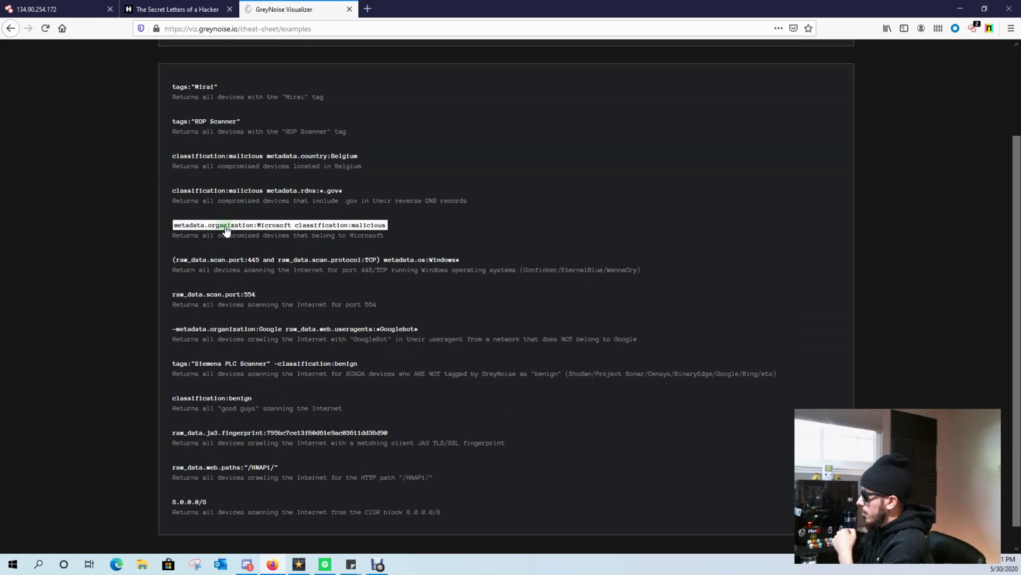
click(204, 88)
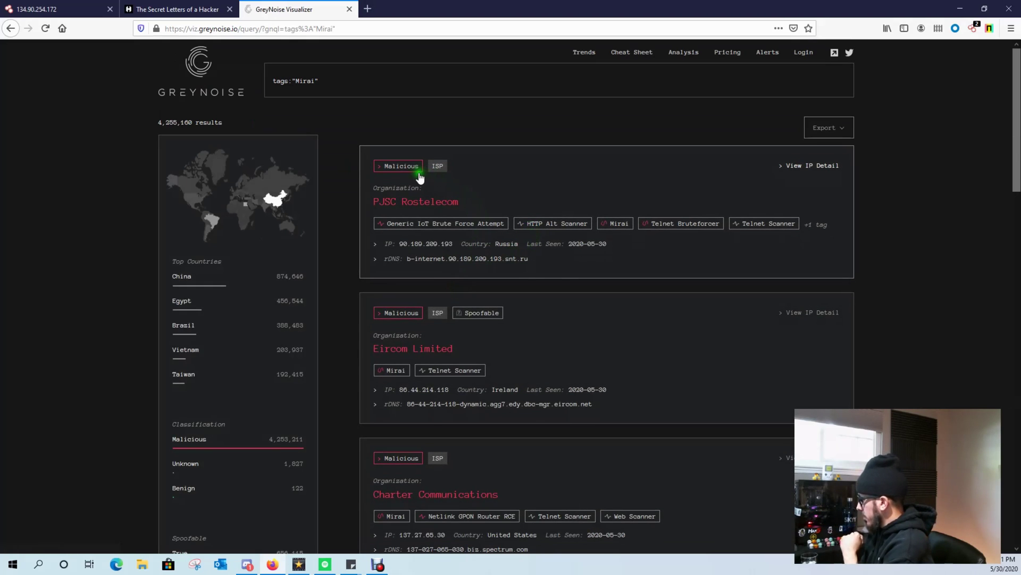
Step: Browse the Mirai results and open the Digital United Inc. host, 112.105.134.141
scroll(407, 182, down, 2)
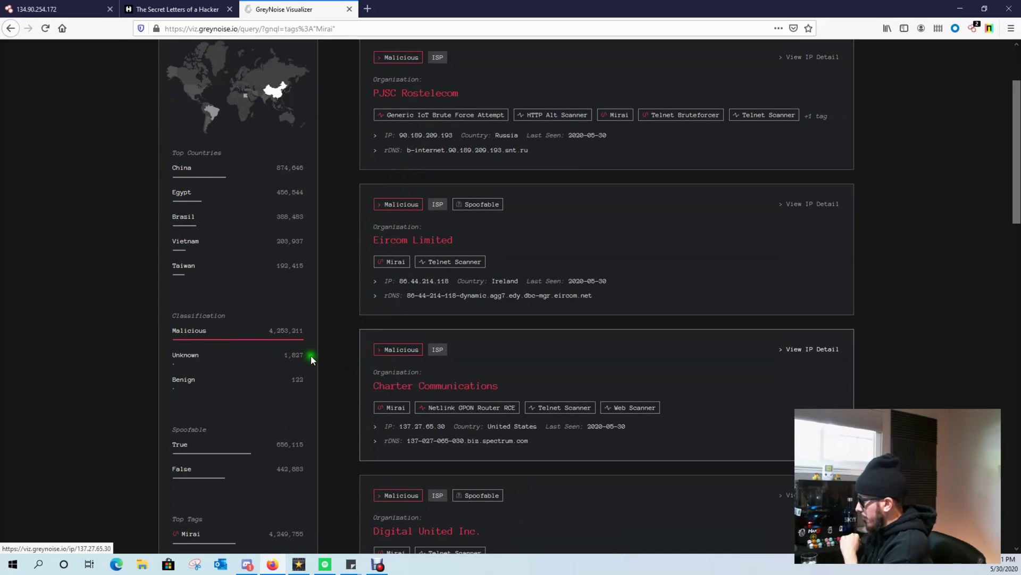
scroll(467, 344, down, 4)
scroll(466, 330, down, 5)
scroll(469, 327, up, 4)
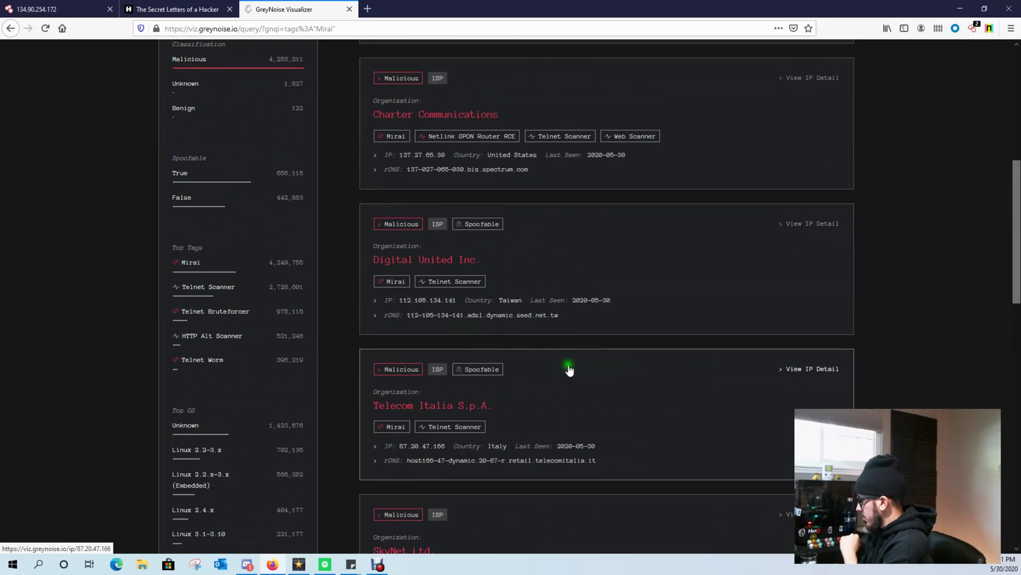
click(408, 228)
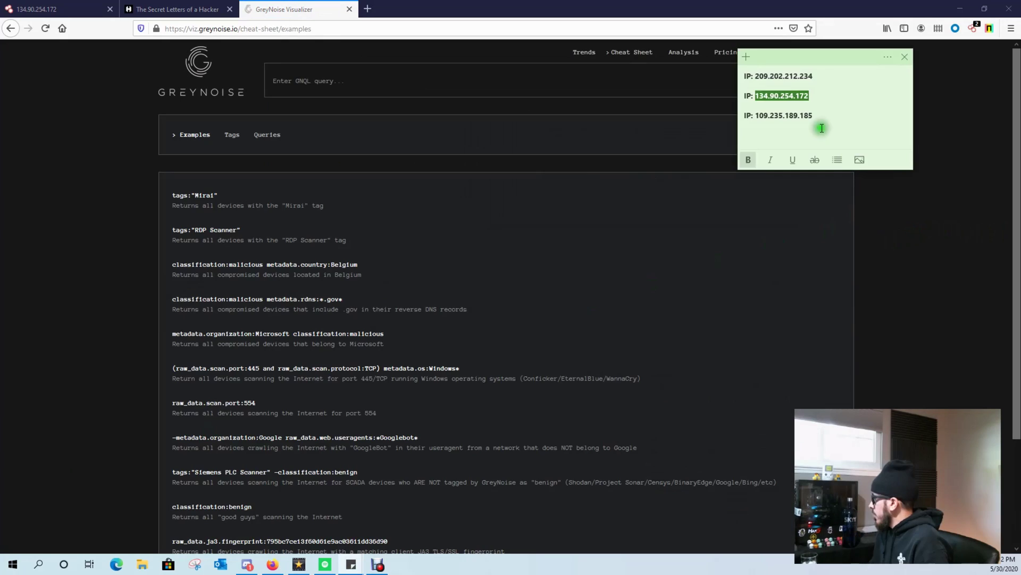
Step: Copy 109.235.189.185 from the note and query GreyNoise for it, getting no results
click(819, 126)
drag(819, 116, 785, 120)
key(ctrl+c)
click(351, 85)
key(ctrl+v)
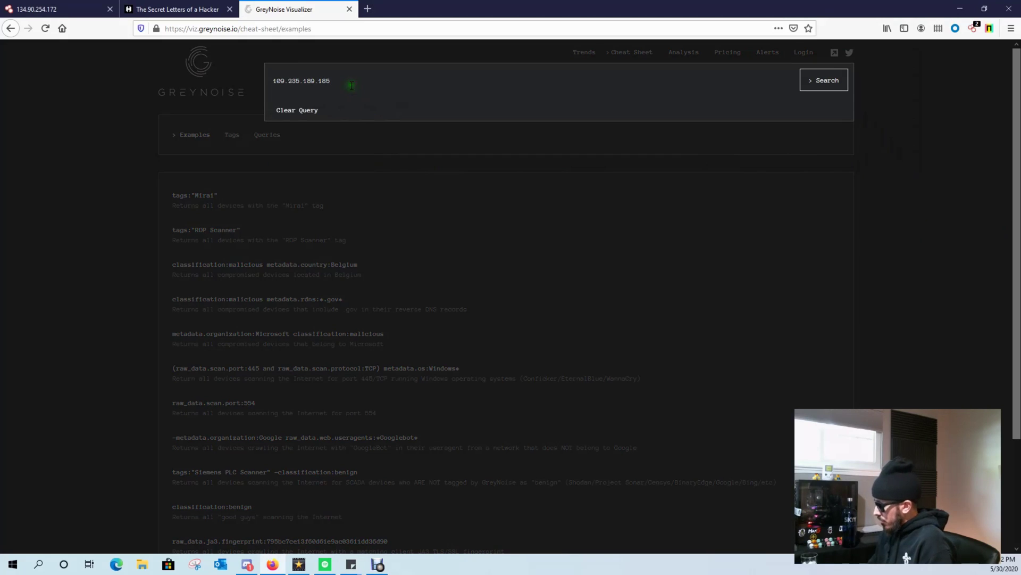
key(Return)
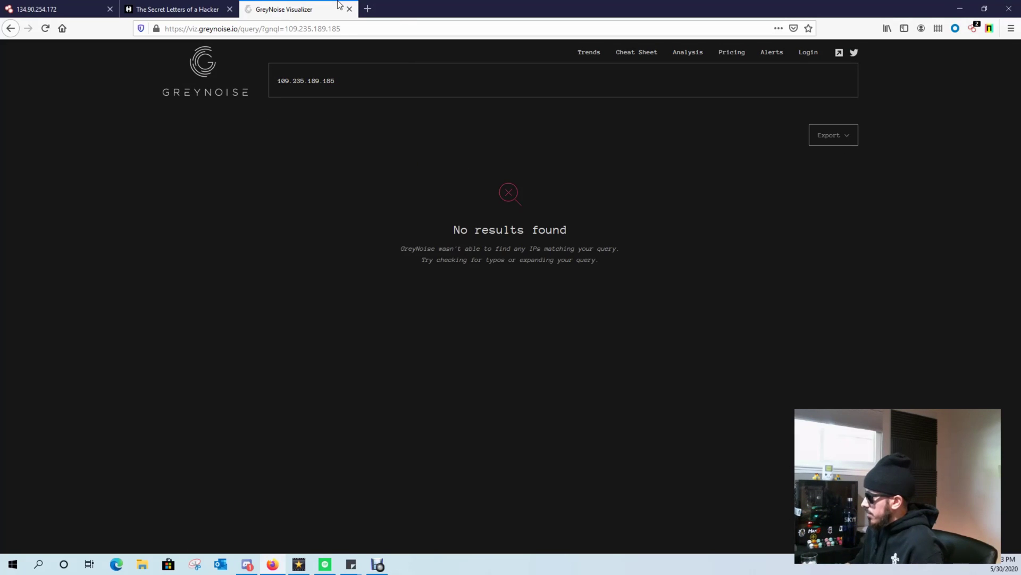
Step: Search Shodan for 109.235.189.185 and review its Sochi webcam report with ports 8080 and 8081
click(82, 7)
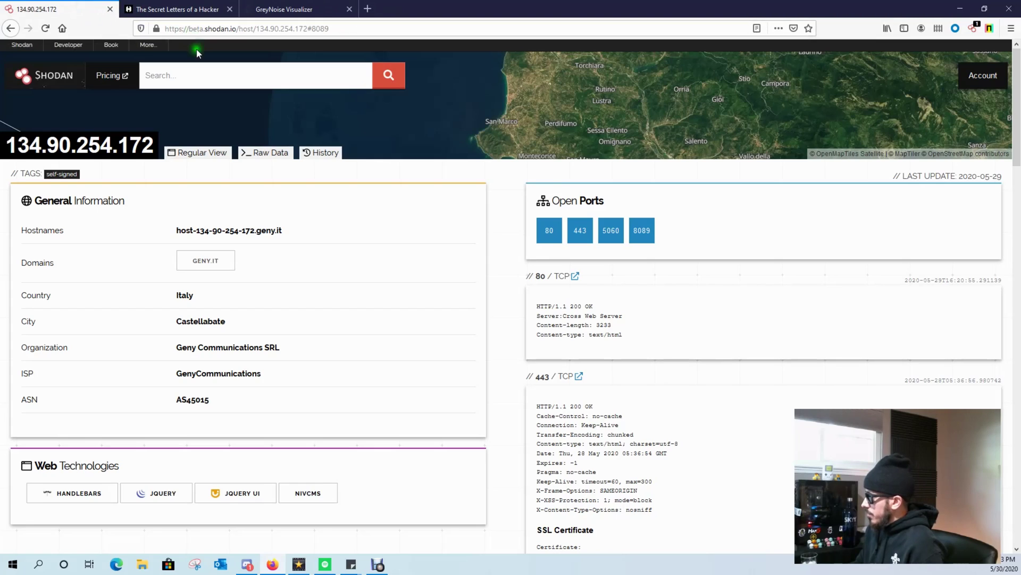
click(203, 74)
key(ctrl+v)
click(390, 77)
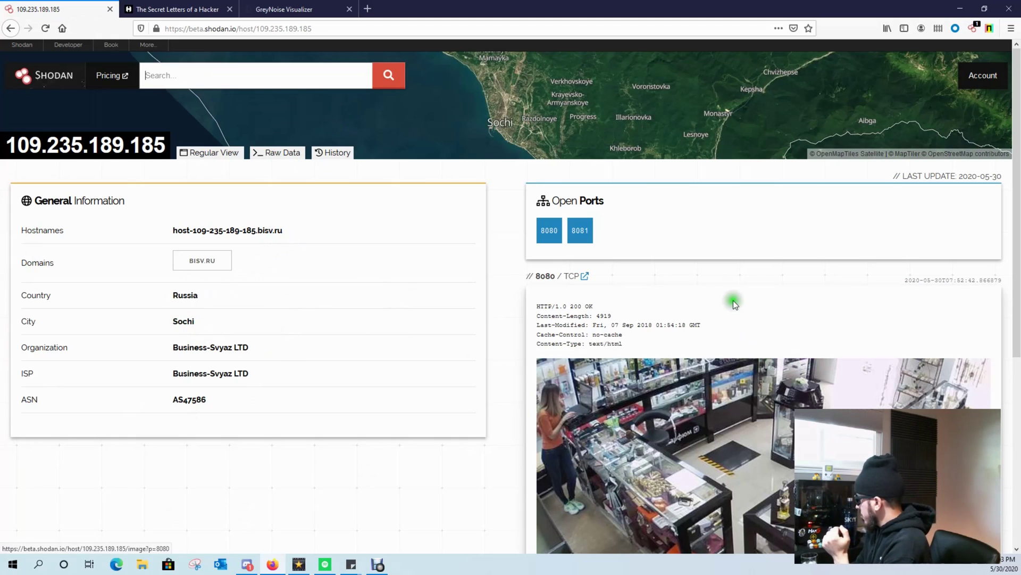
scroll(731, 299, down, 2)
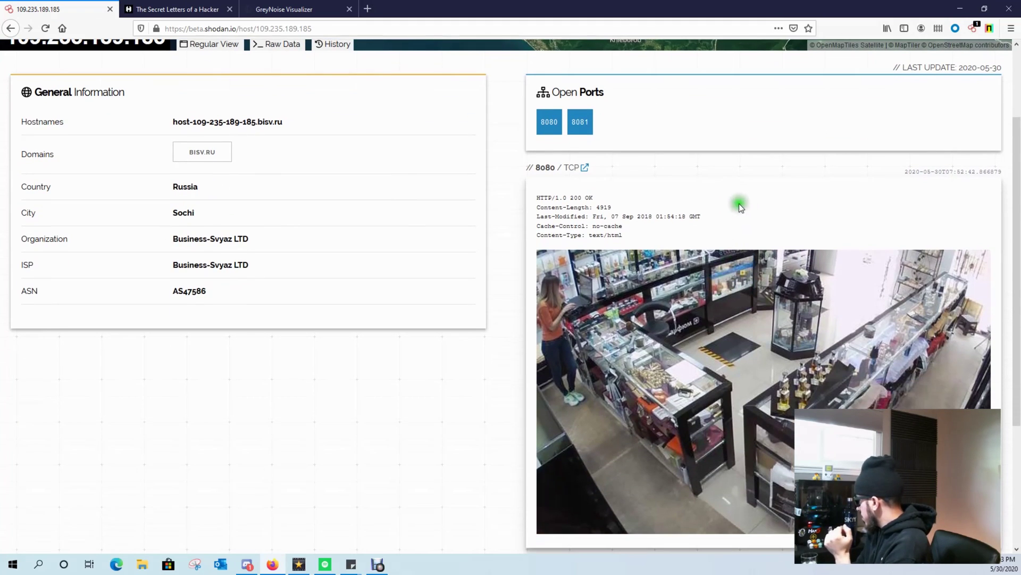
scroll(642, 198, down, 3)
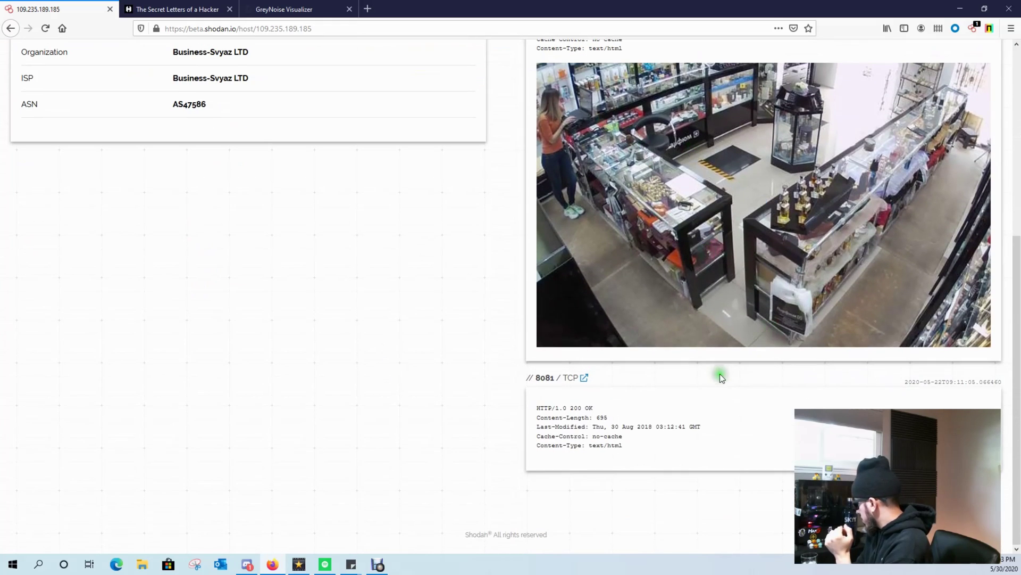
scroll(691, 433, up, 3)
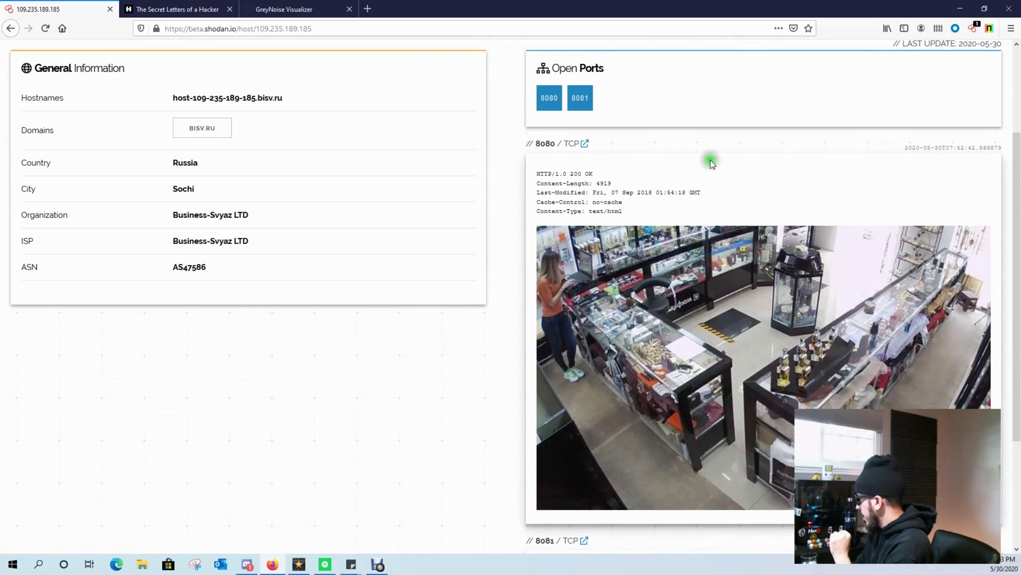
scroll(711, 160, up, 3)
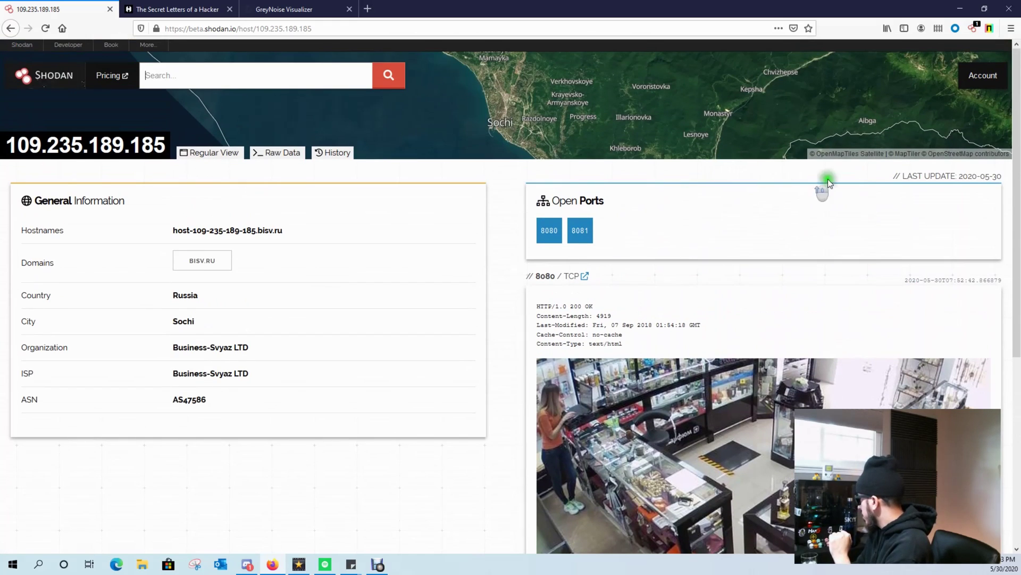
Step: Open the 8080 AXIS camera page, then its full Shodan host report via the extension
click(584, 278)
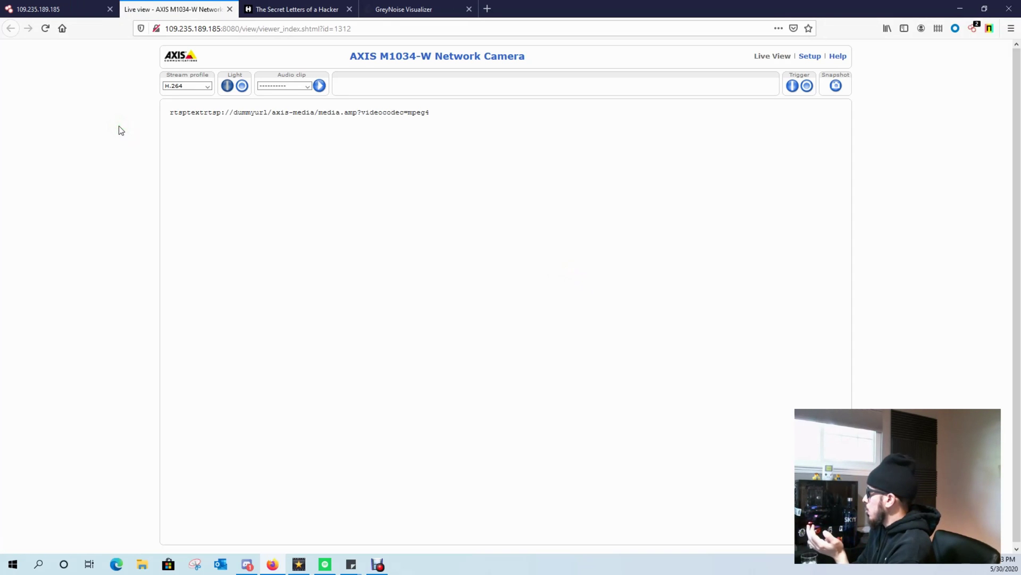
click(889, 124)
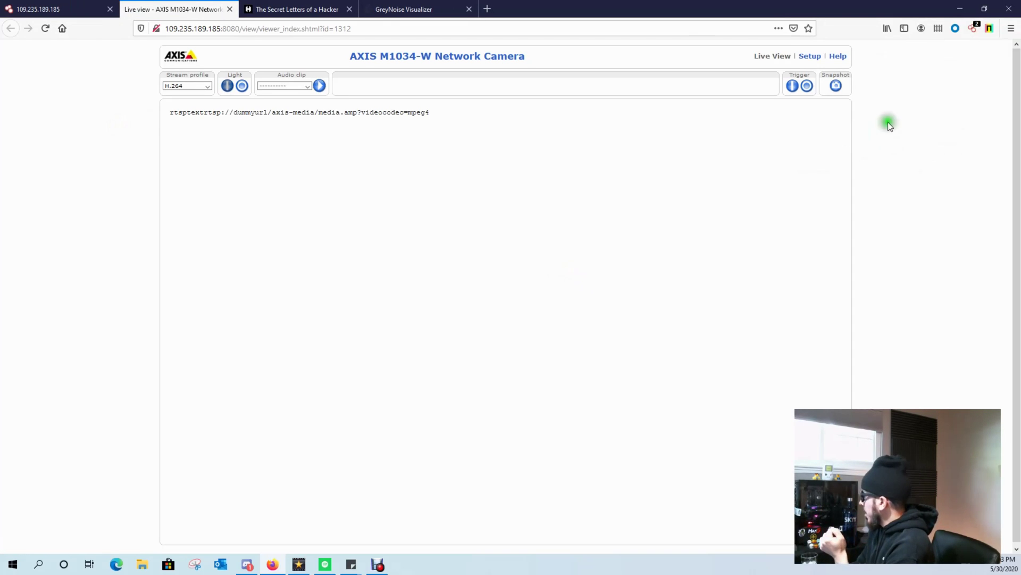
click(969, 30)
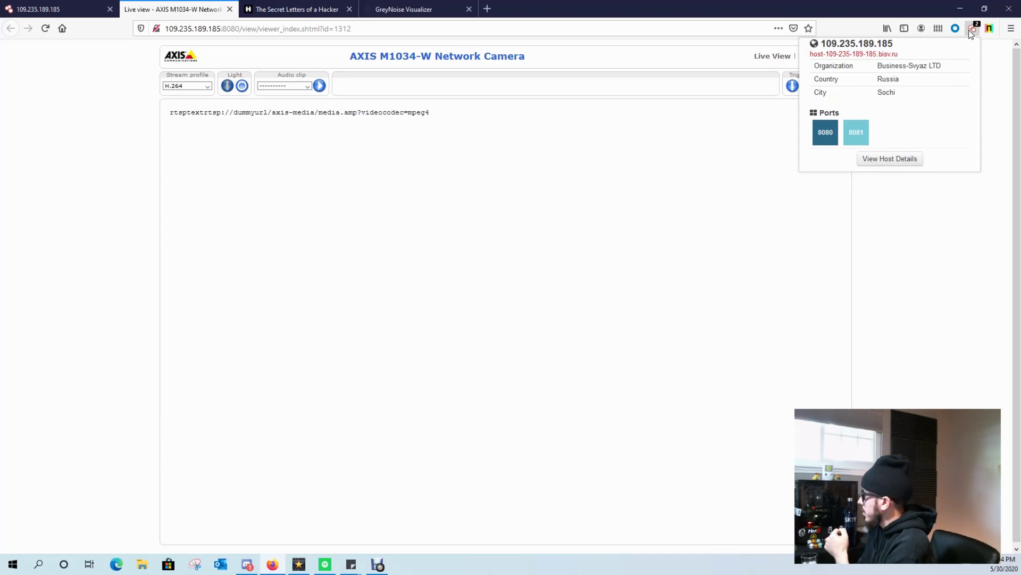
click(890, 159)
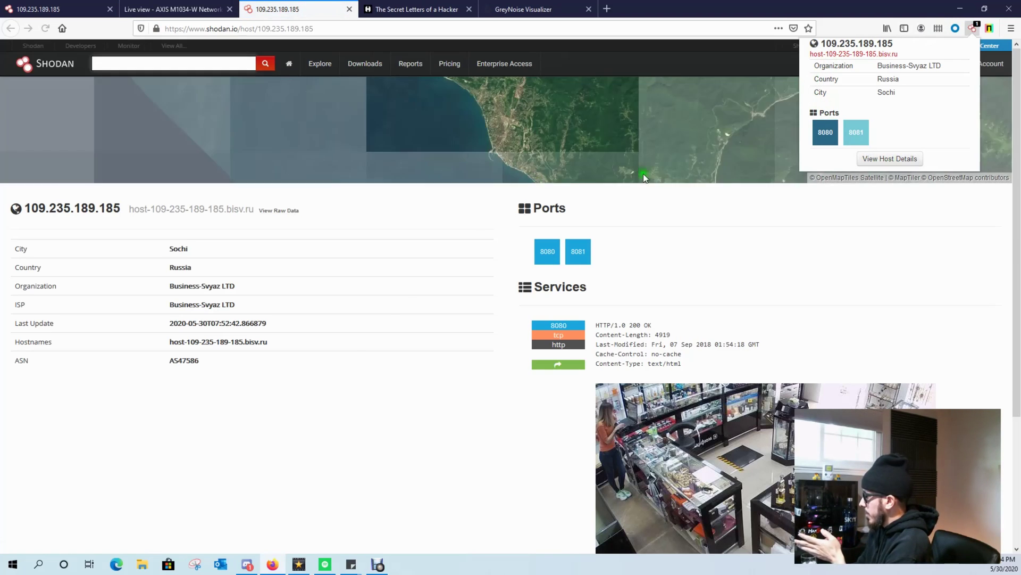
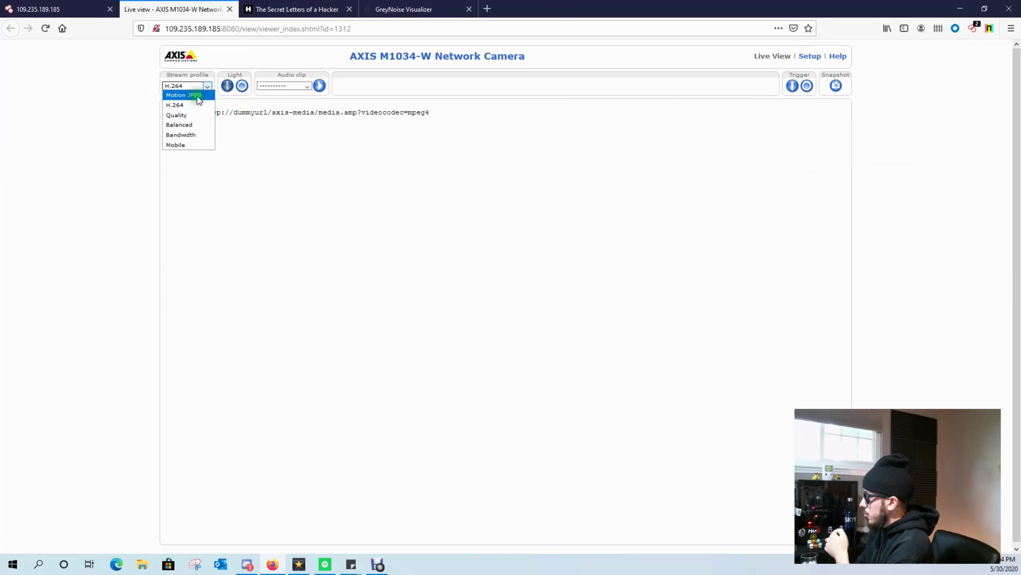
Step: Select Motion JPEG in the Stream profile dropdown in place of H.264
click(197, 95)
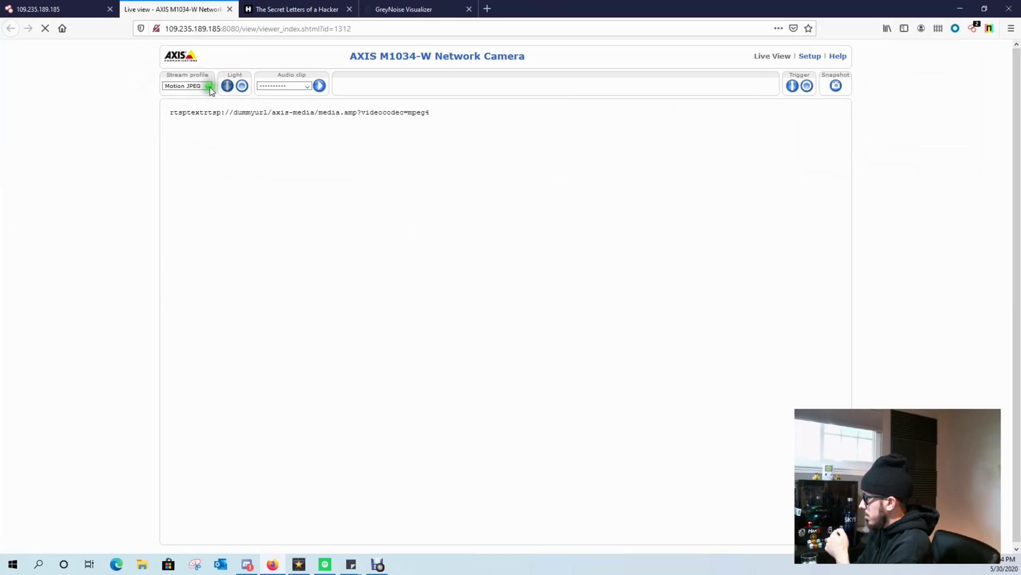
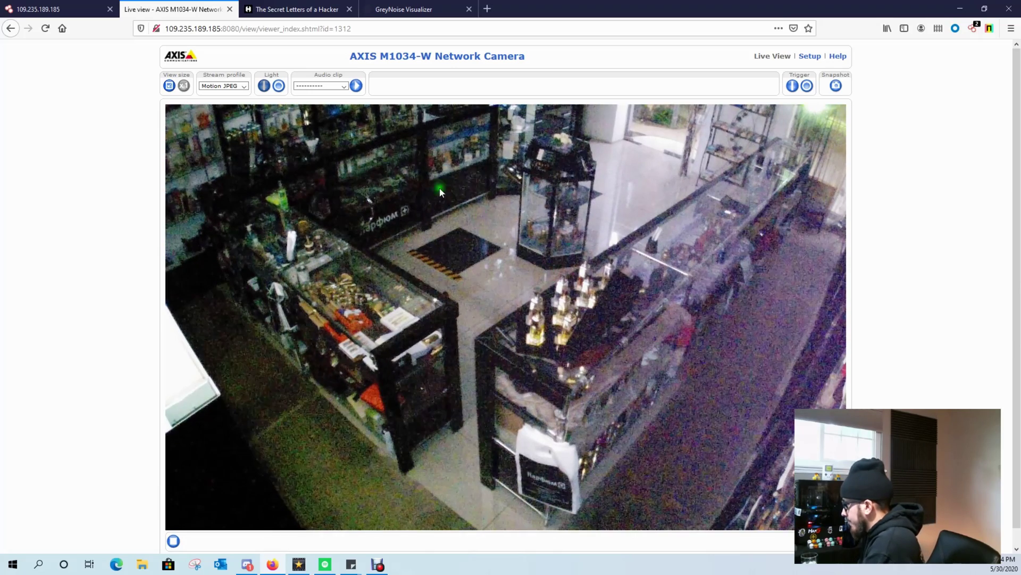
Step: Expand the live view's Audio clip dropdown to list clips such as Dog barking and Intruder
click(342, 87)
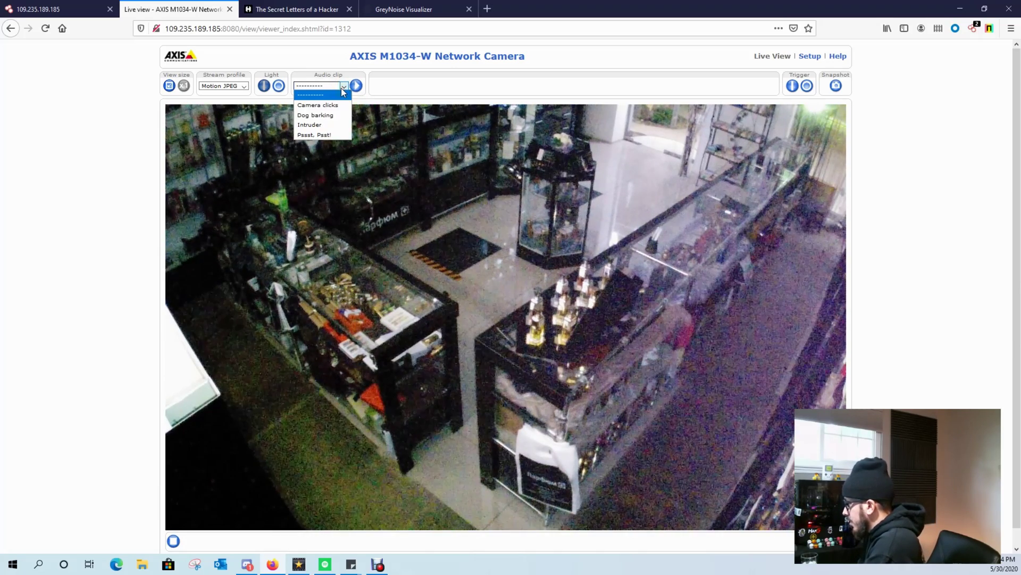
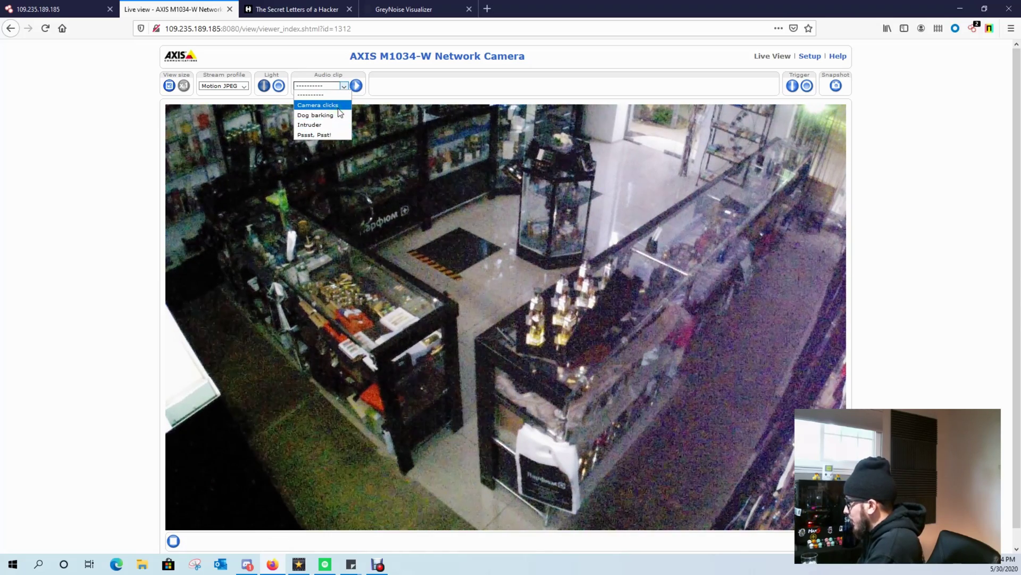
Step: Expand the Live View Audio clip list to show Camera clicks, Dog barking, Intruder and Pssst, Psst!
click(337, 116)
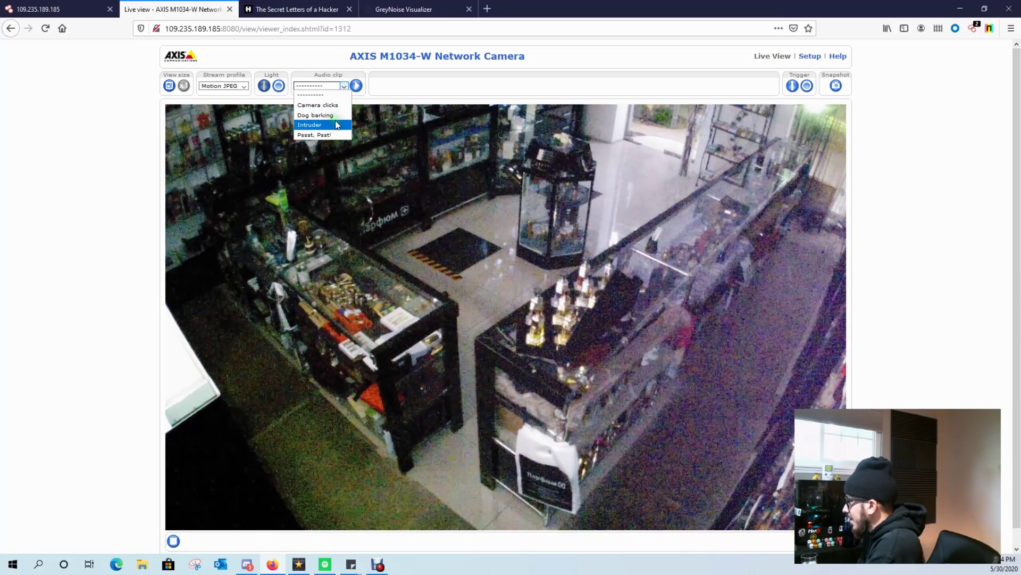
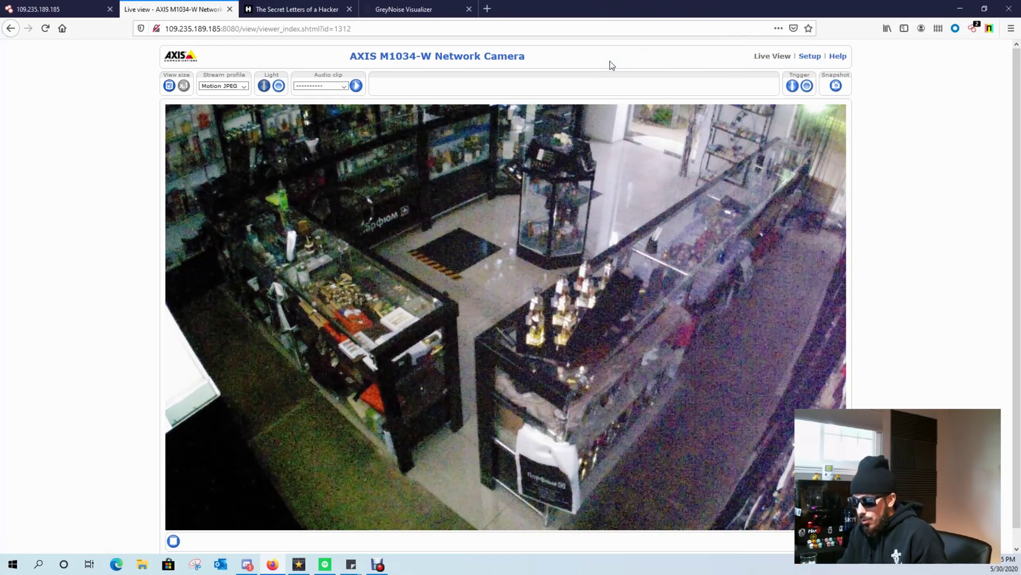
Step: Close the AXIS 'Live view' tab and return to the Shodan page for 109.235.189.185, listing ports 8080 and 8081
click(225, 9)
click(229, 9)
click(90, 7)
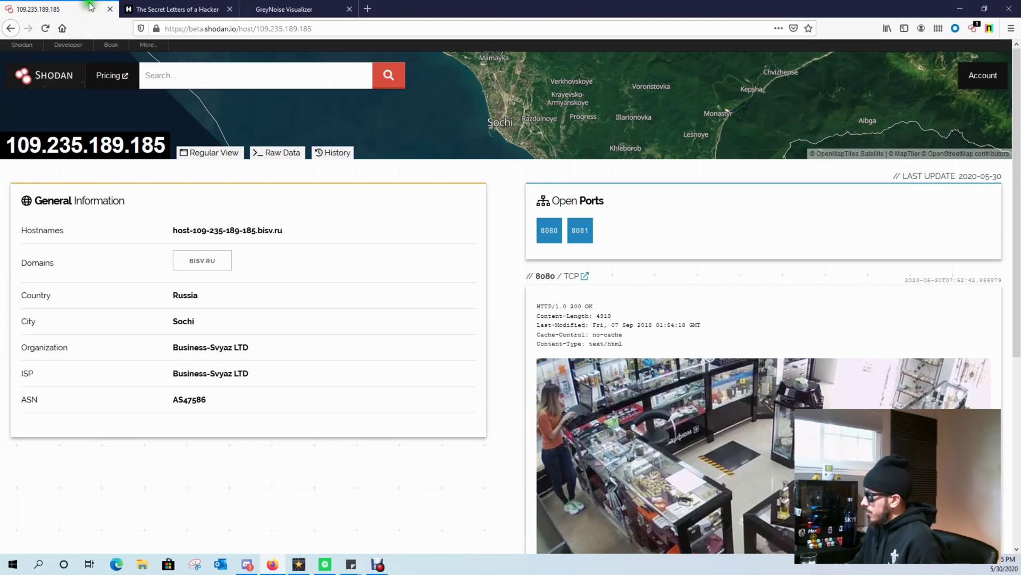